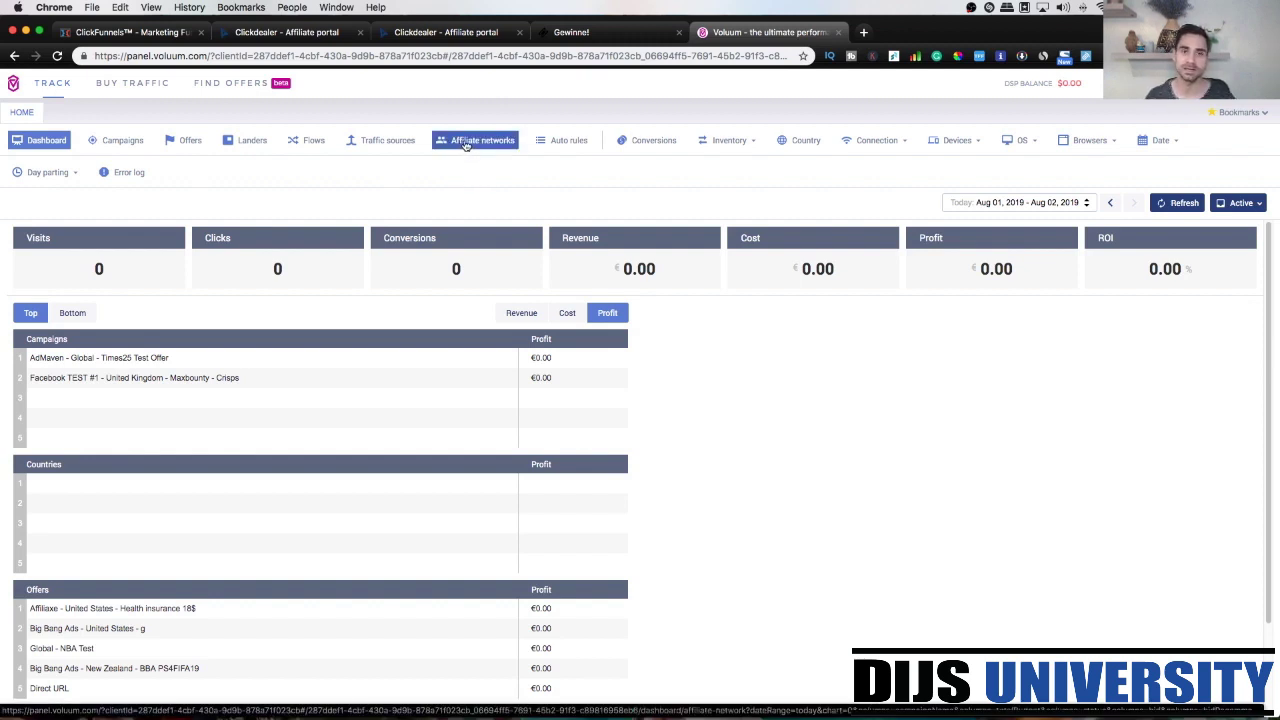
- Create a new affiliate network from Voluum's trusted ClickDealer template
click(468, 143)
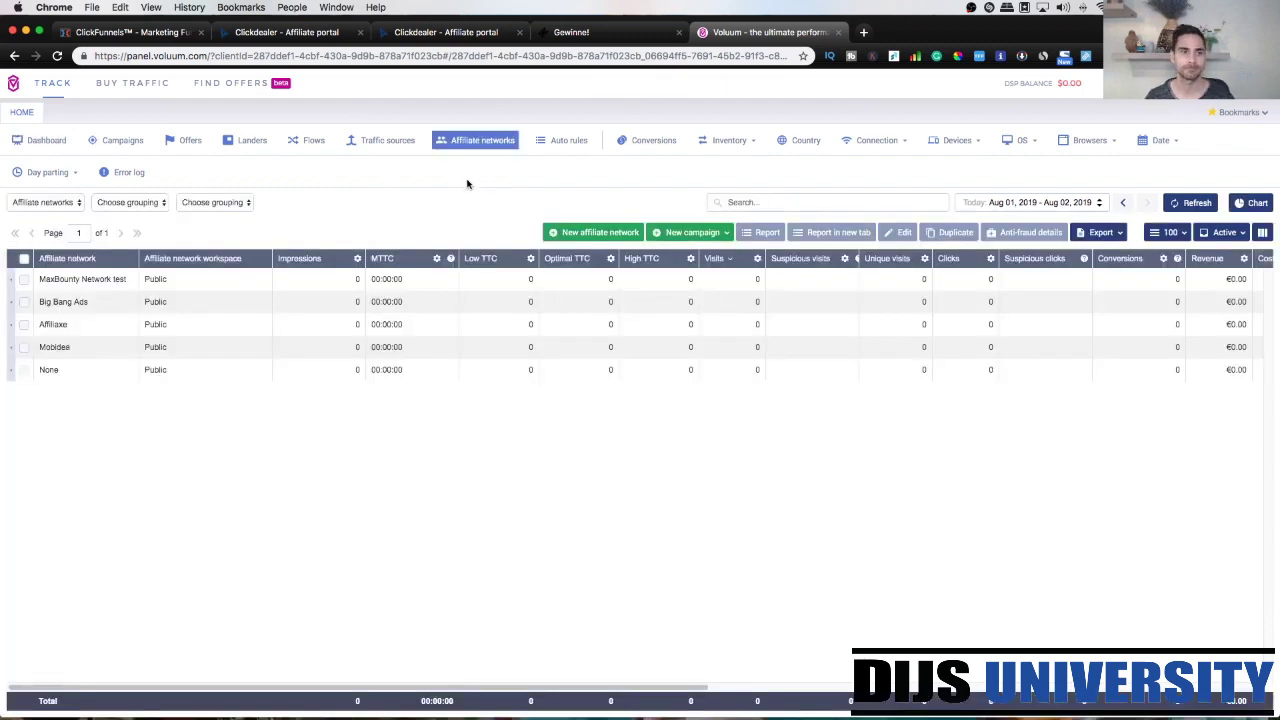
click(556, 237)
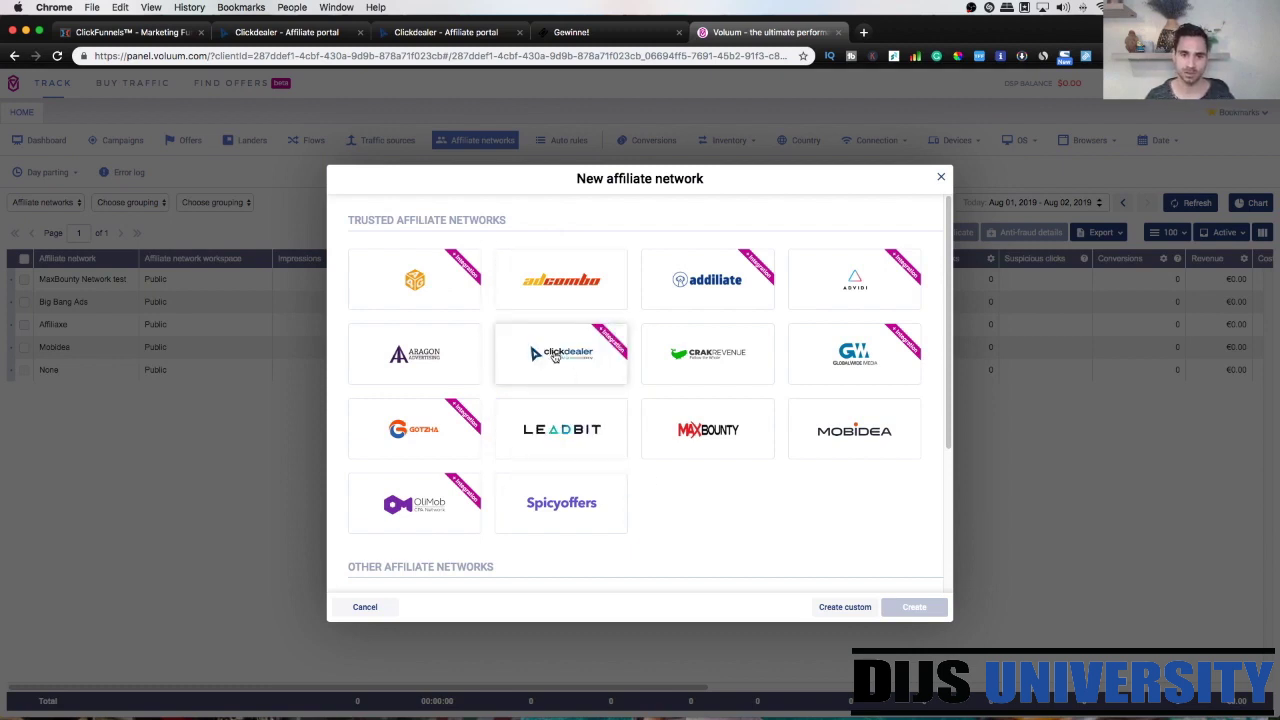
click(556, 356)
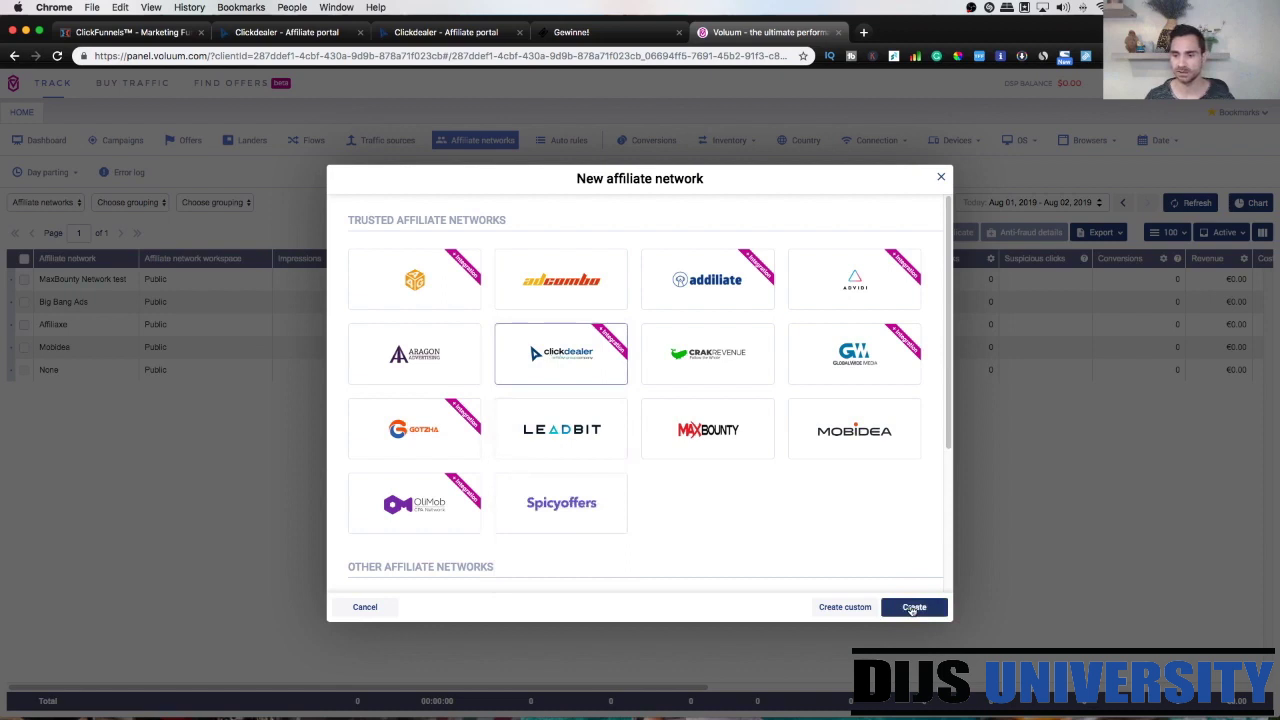
click(912, 608)
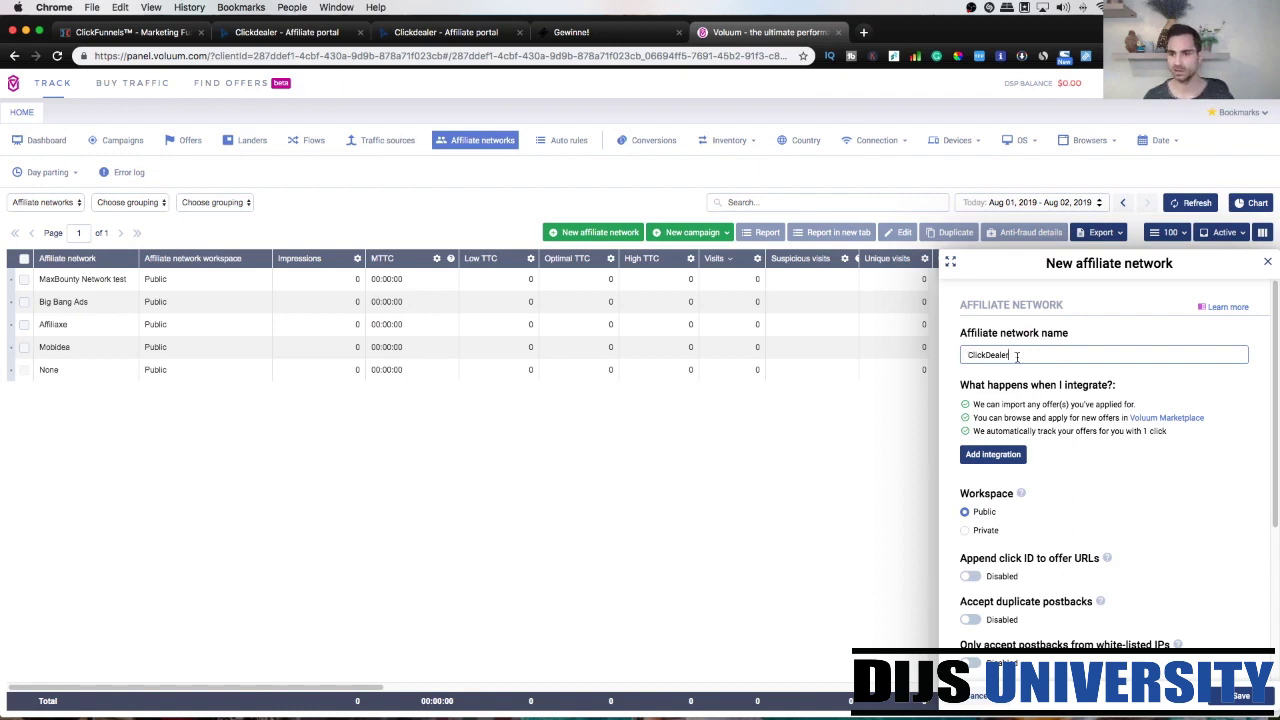
- Rename the network to 'ClickDealer TEST' and save it
text( TE)
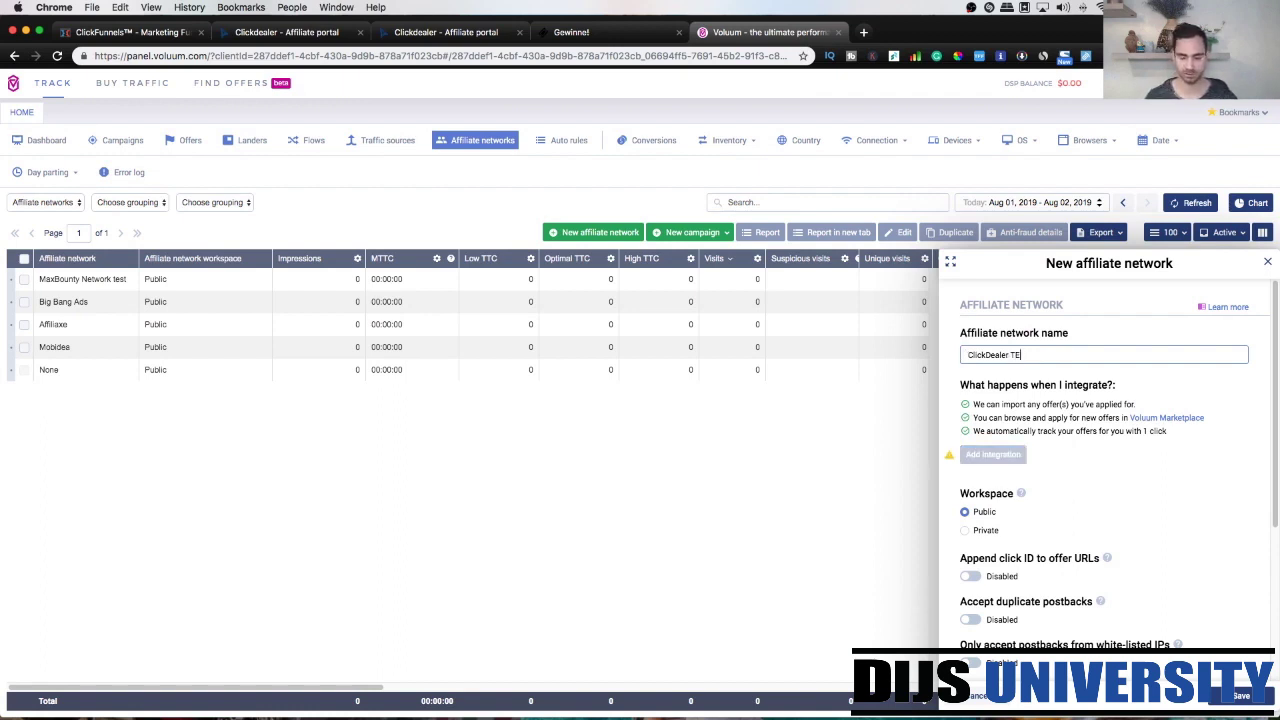
text(ST)
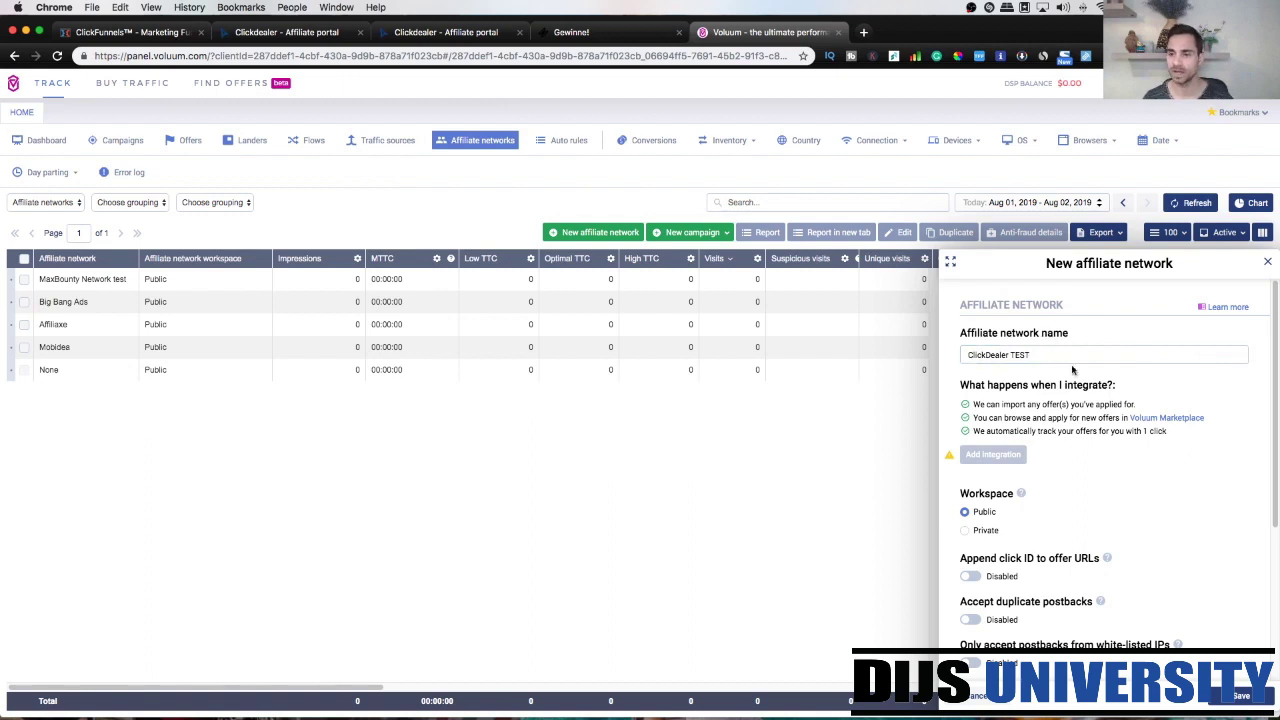
scroll(1203, 516, down, 5)
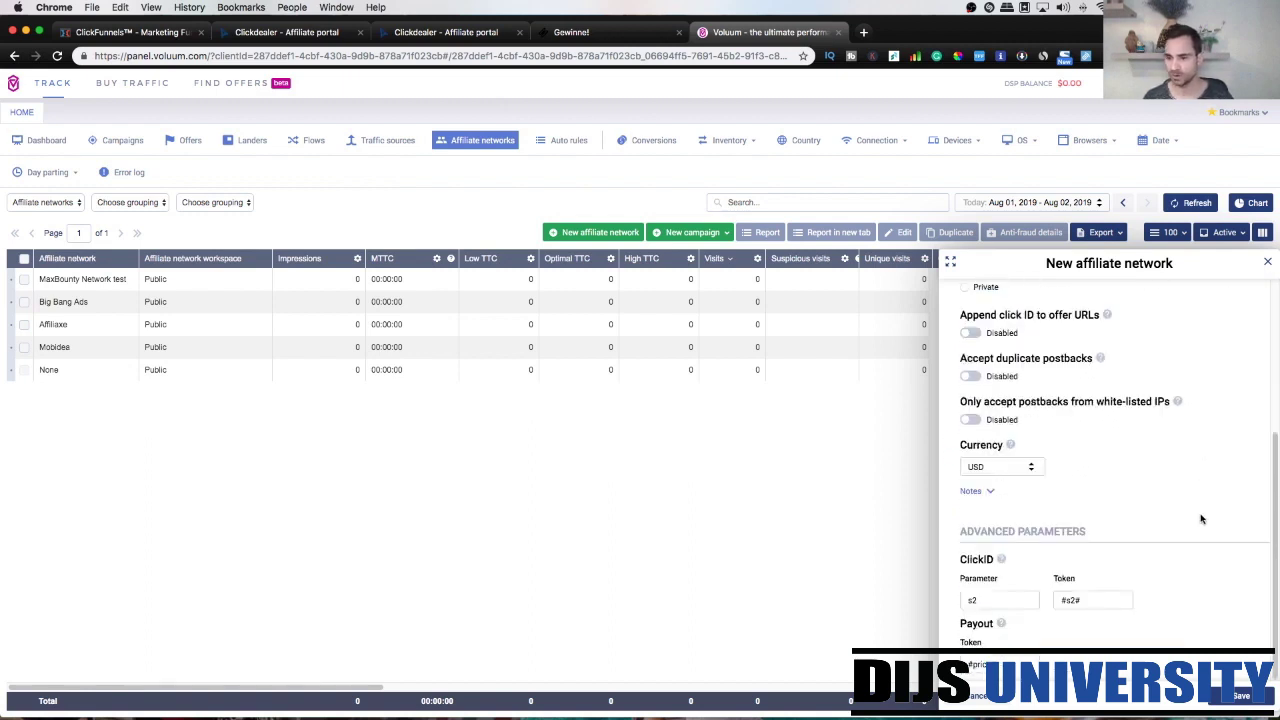
click(1243, 698)
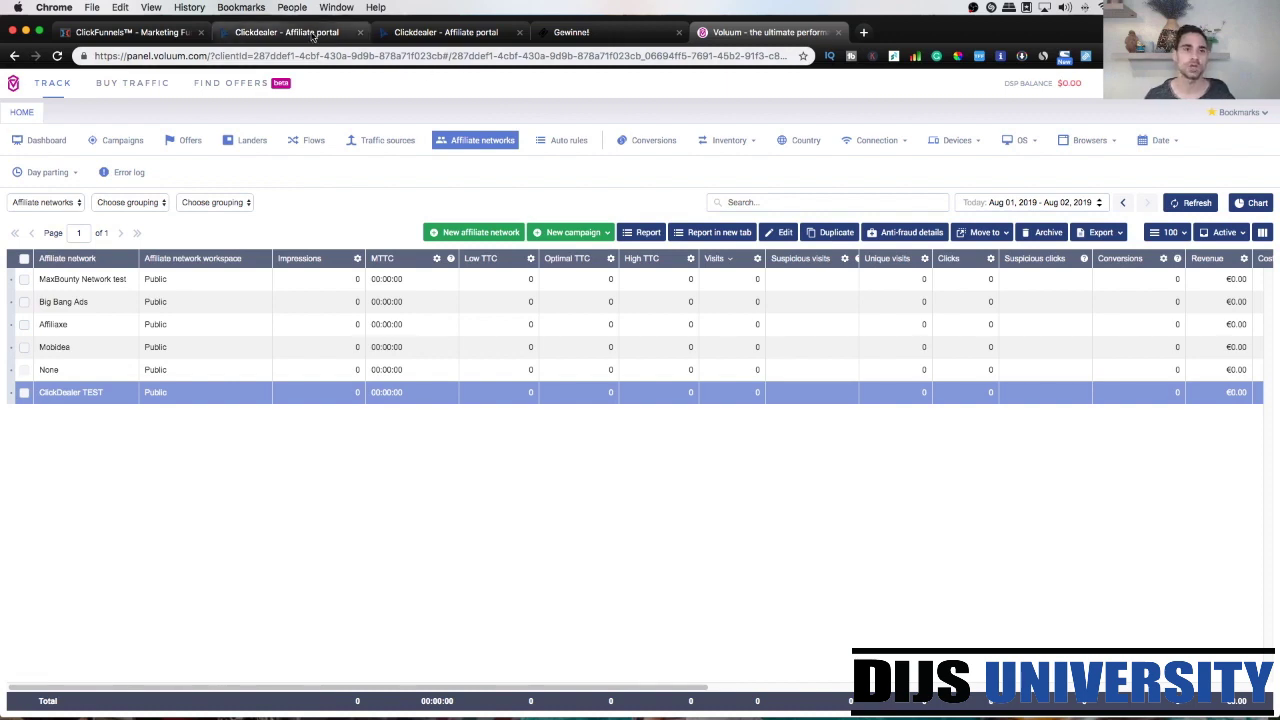
- Point out the MAC Cosmetics offer title and tracking links section in ClickDealer
click(408, 34)
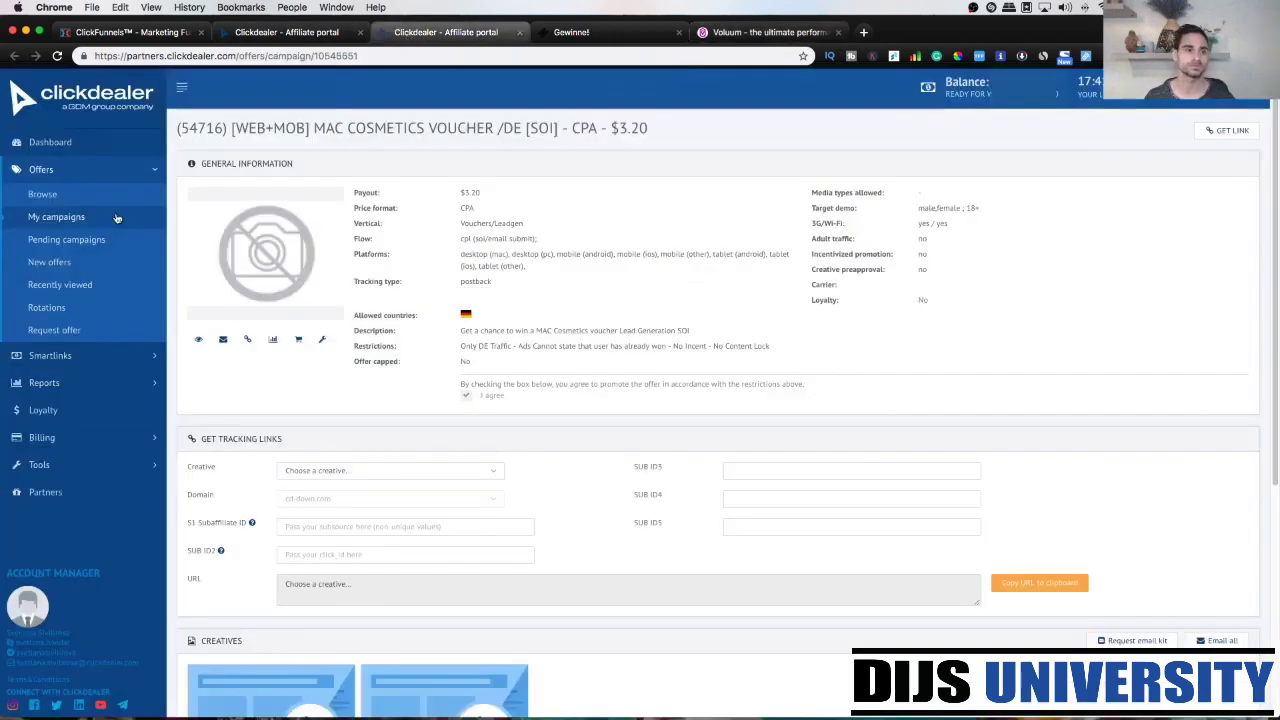
triple_click(422, 128)
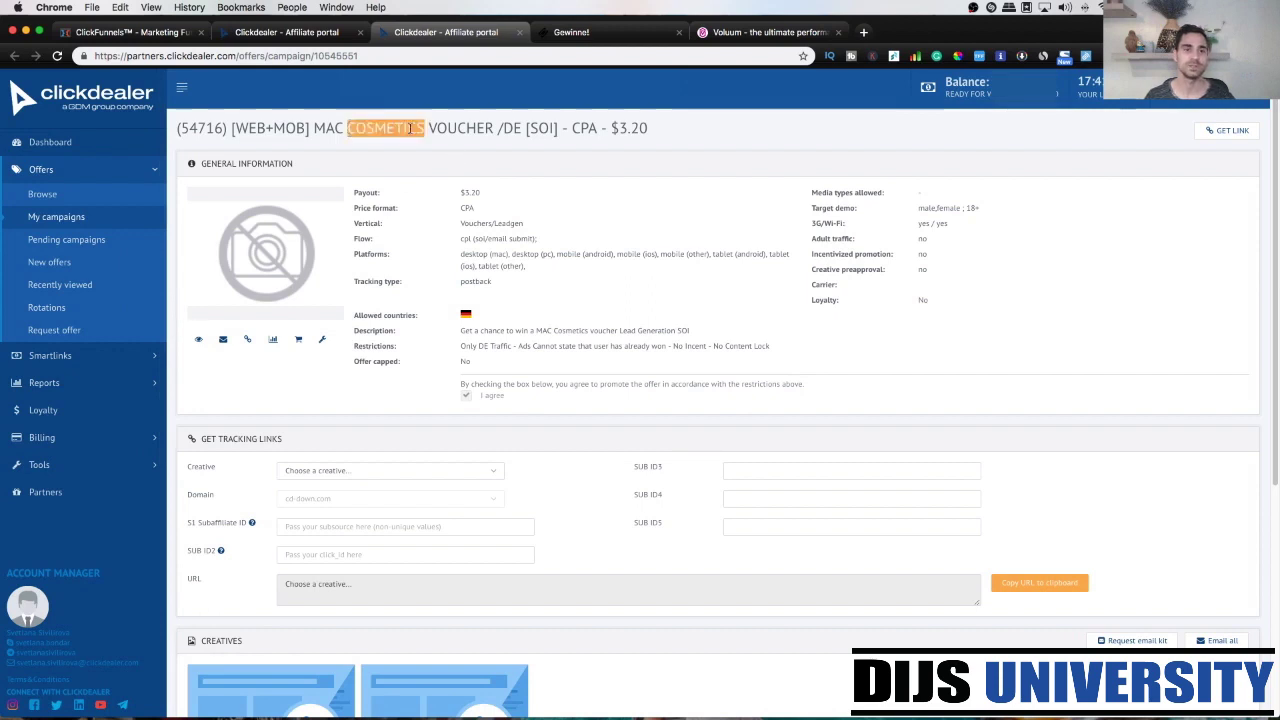
click(424, 128)
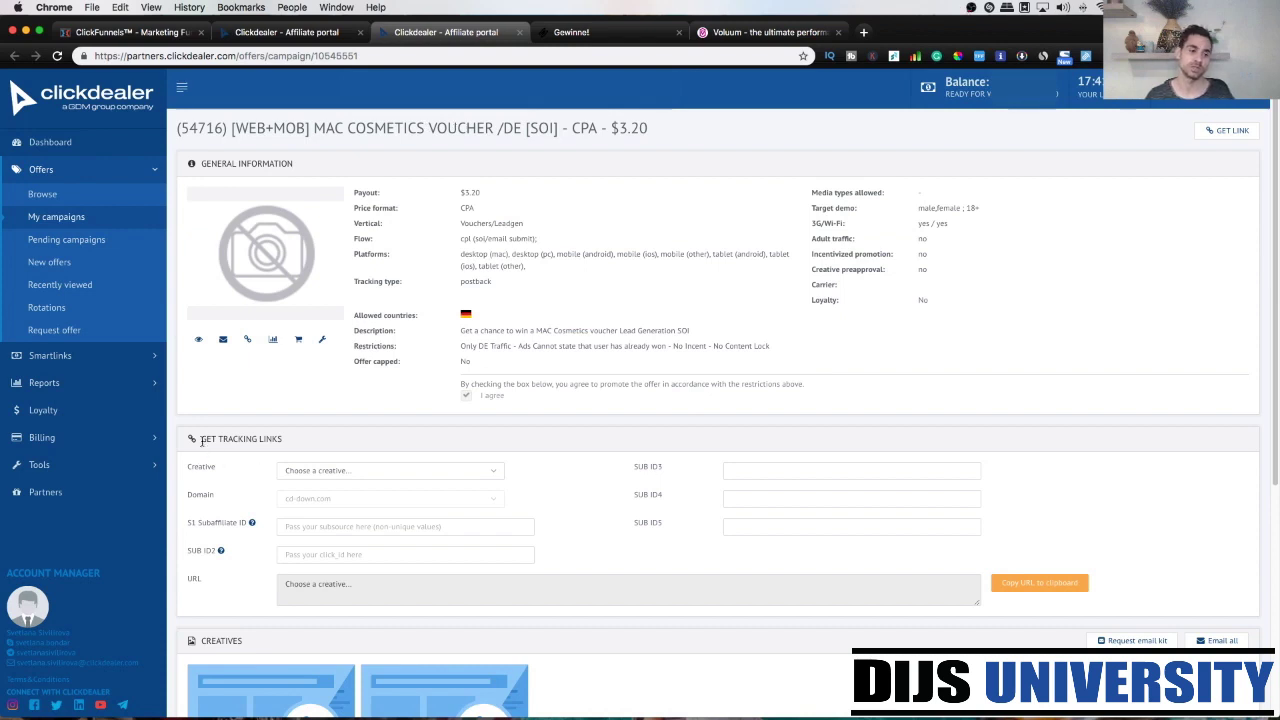
drag(201, 440, 280, 440)
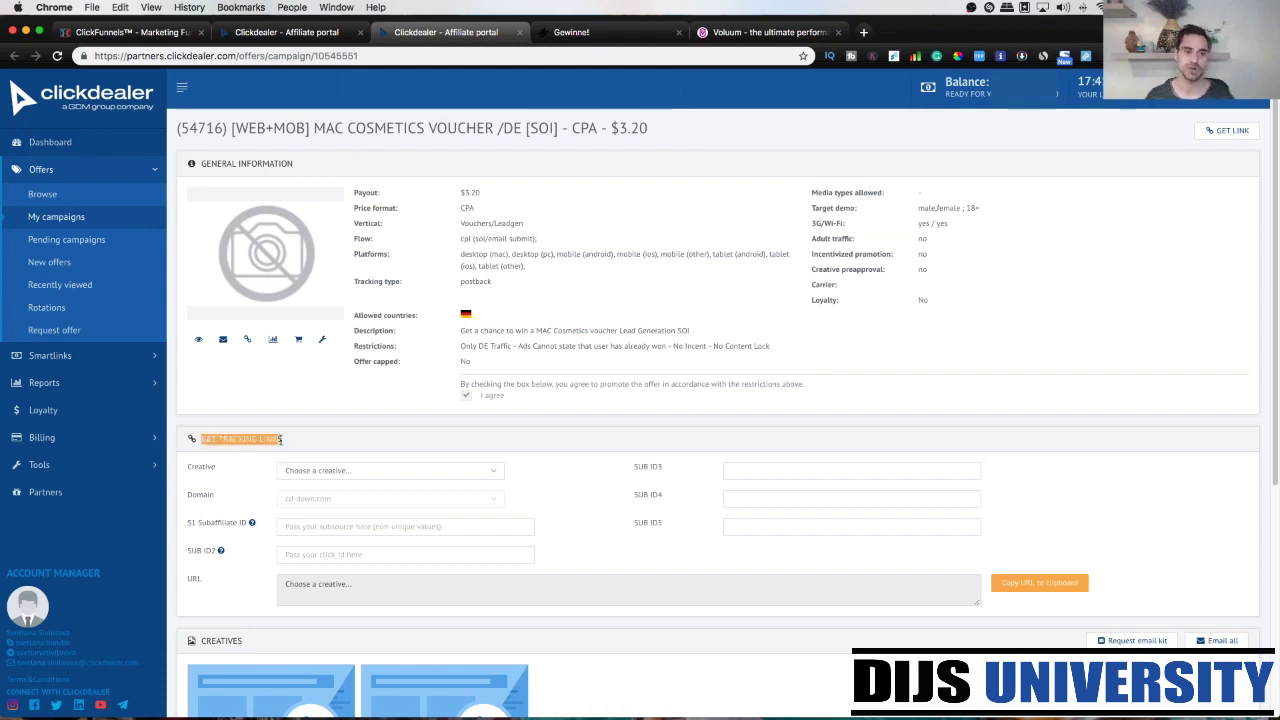
click(282, 440)
- Generate the tracking link for creative 171936, select the URL, and return to Voluum
scroll(284, 440, down, 1)
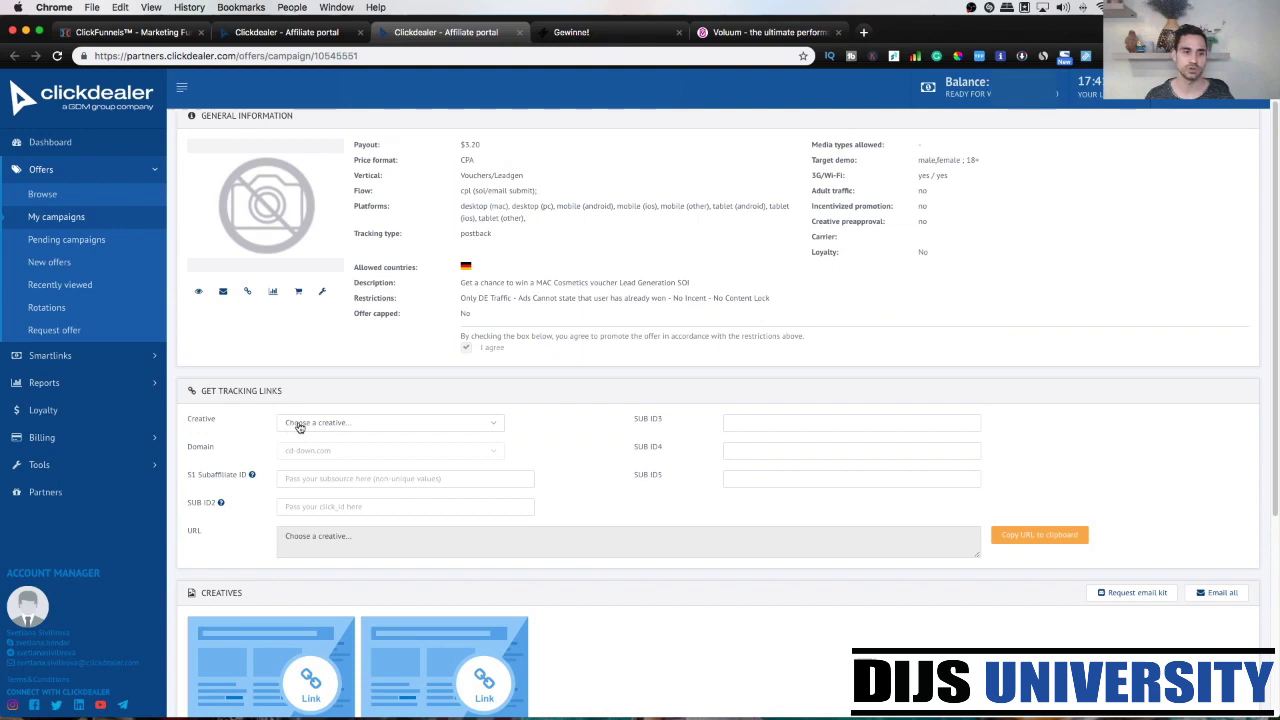
click(332, 430)
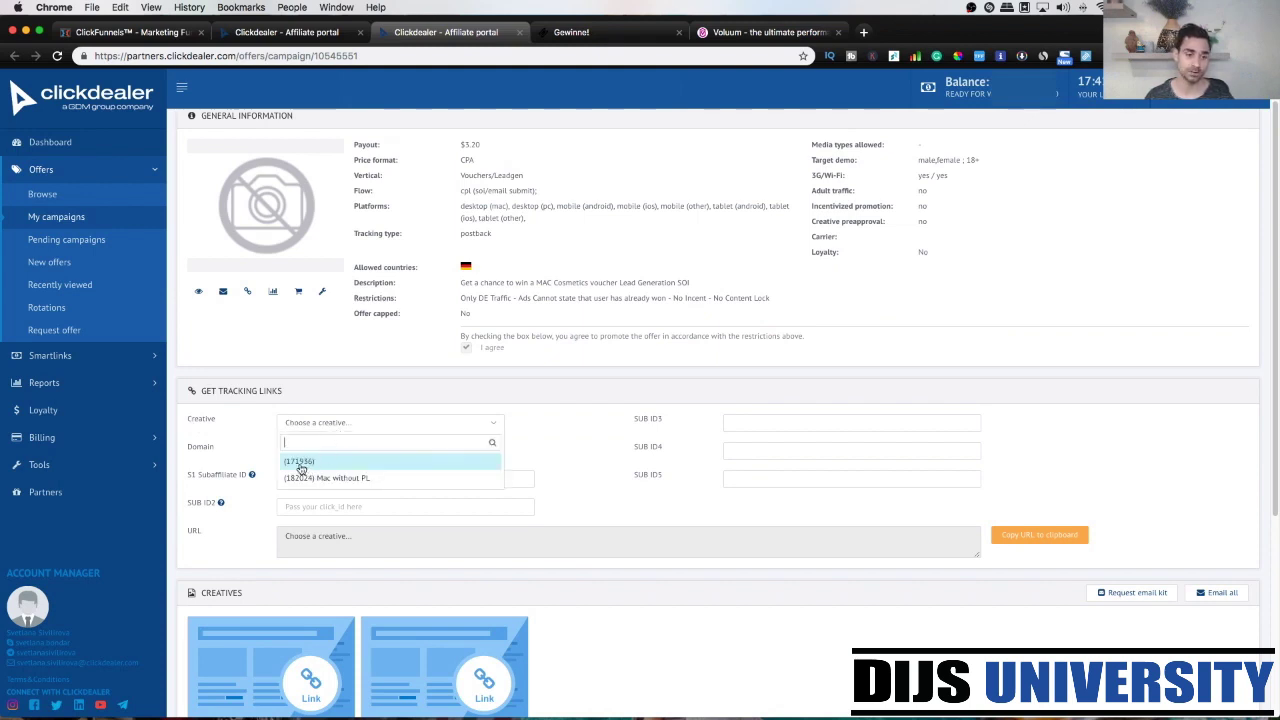
click(299, 463)
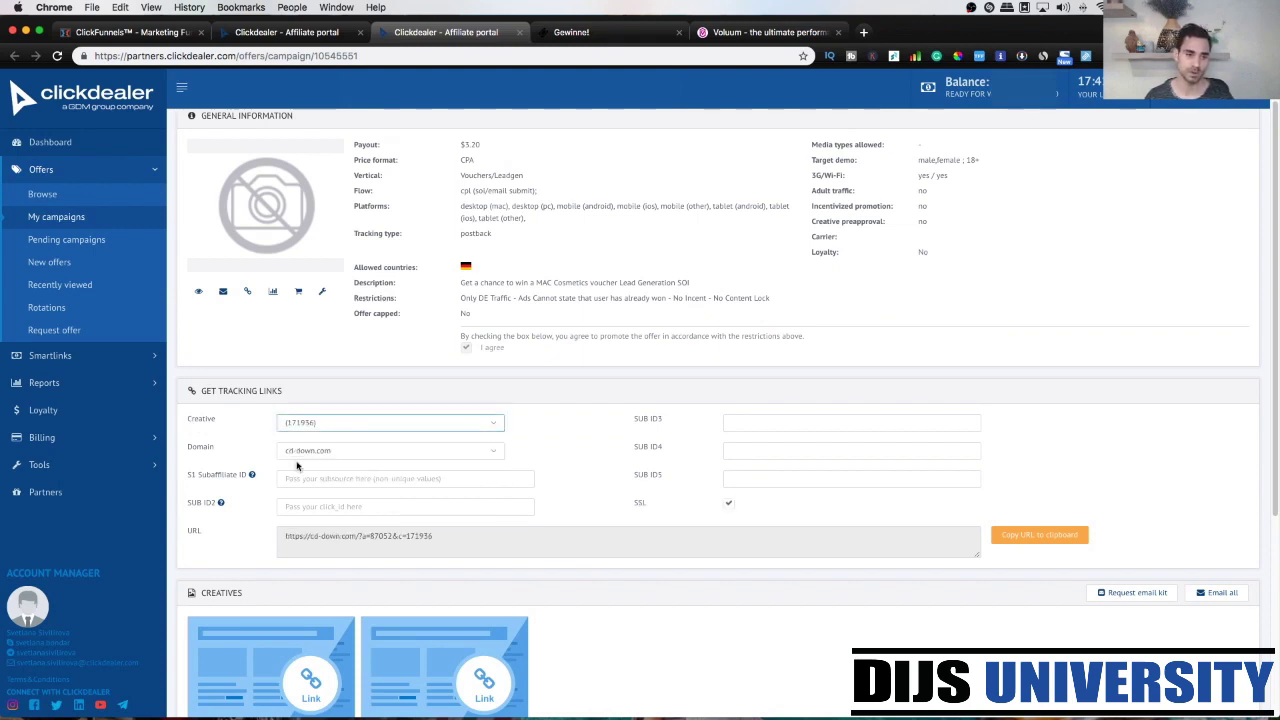
click(322, 536)
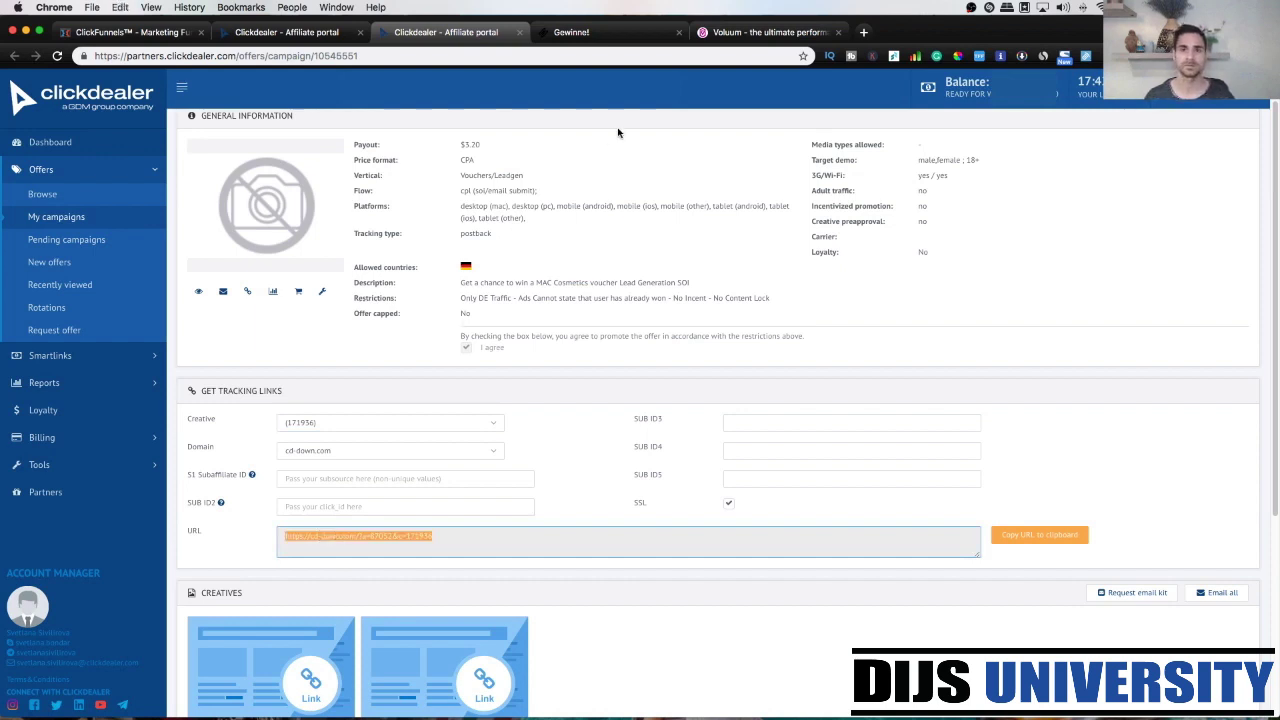
click(727, 33)
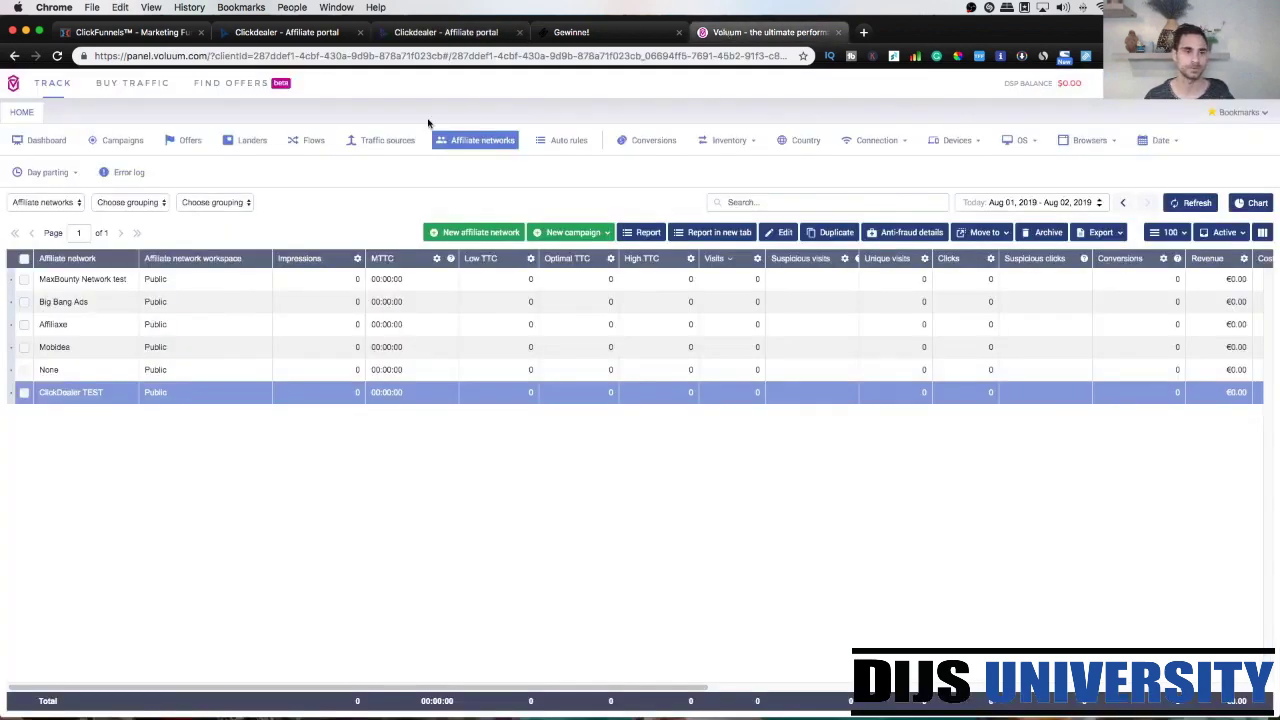
- Start a new offer from scratch with ClickDealer TEST as its affiliate network
click(186, 143)
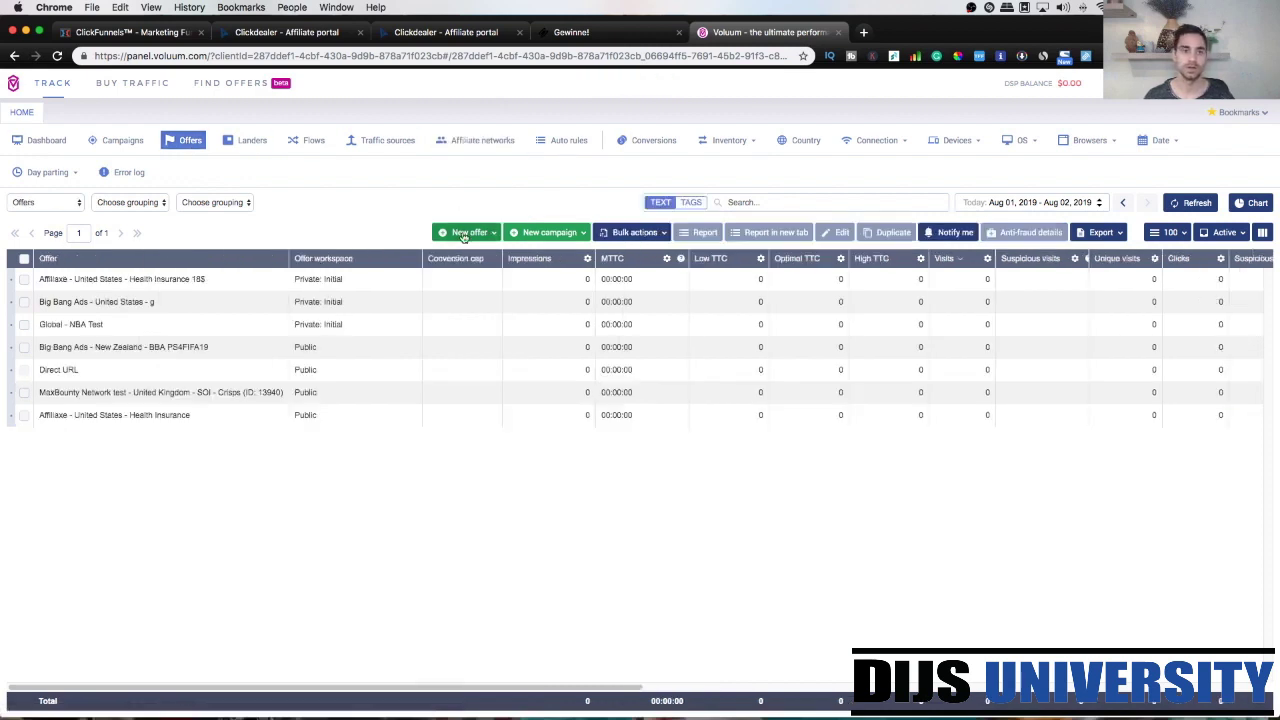
click(463, 235)
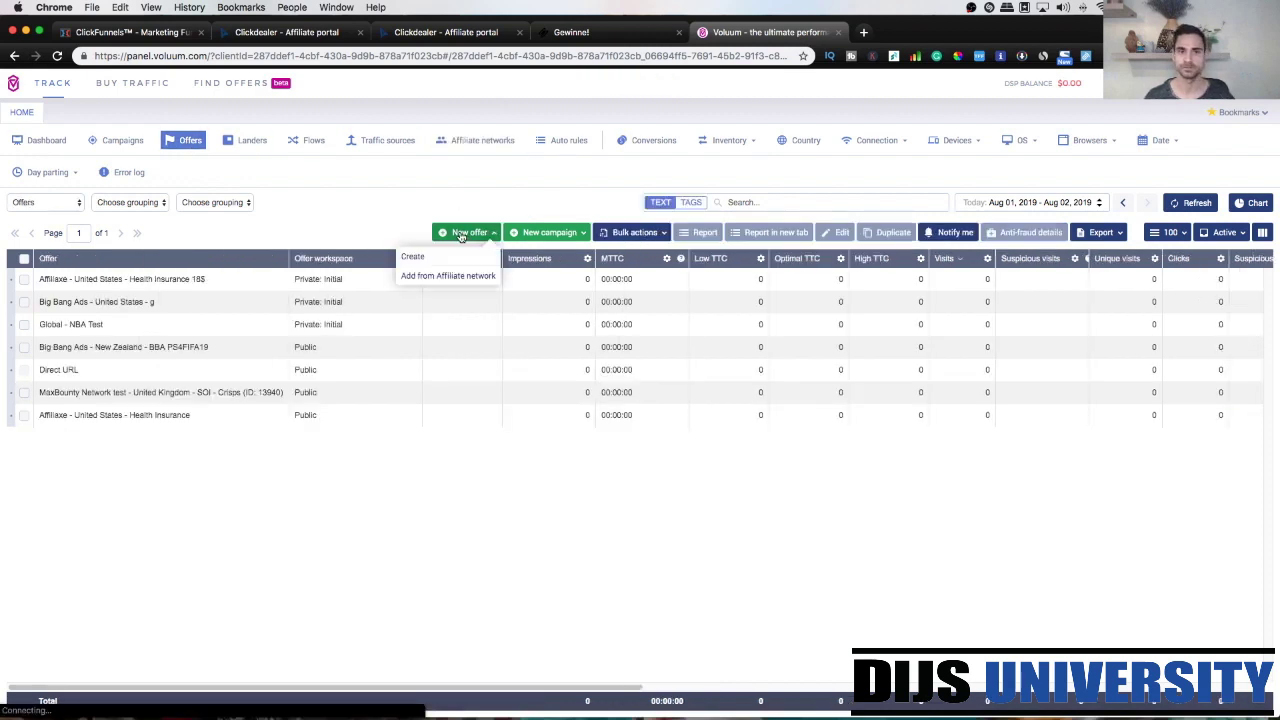
click(418, 258)
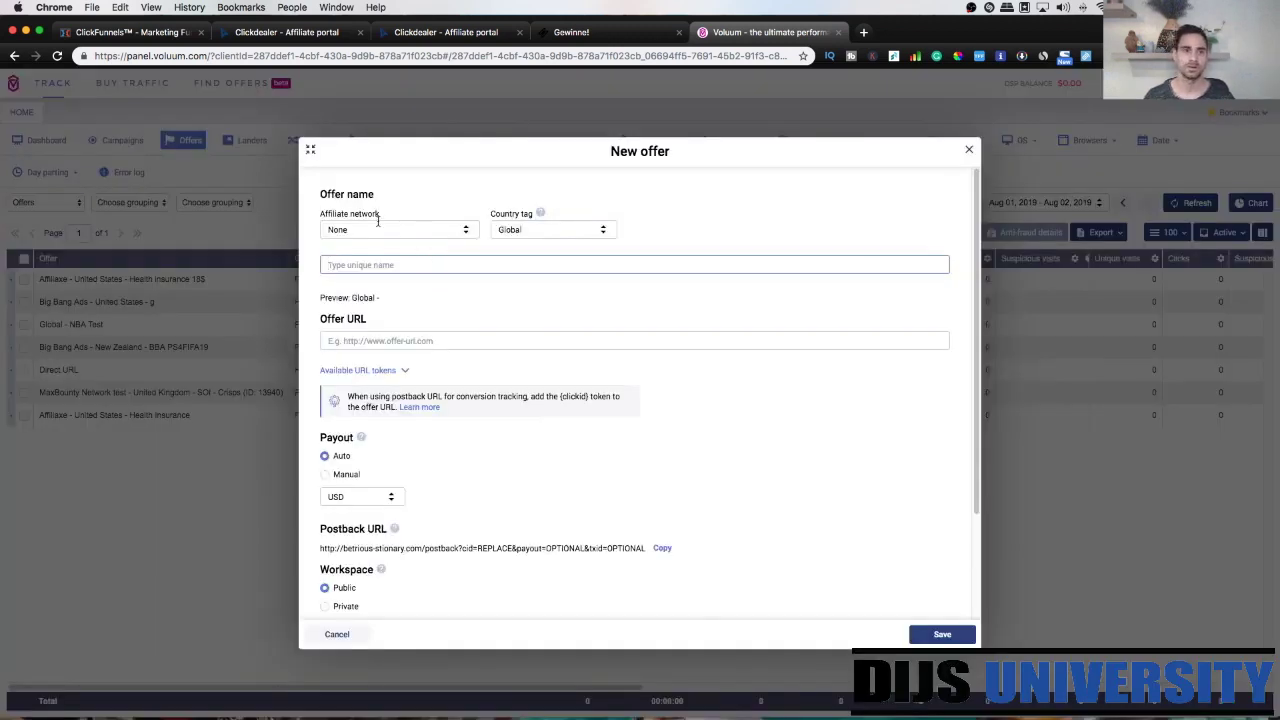
click(329, 214)
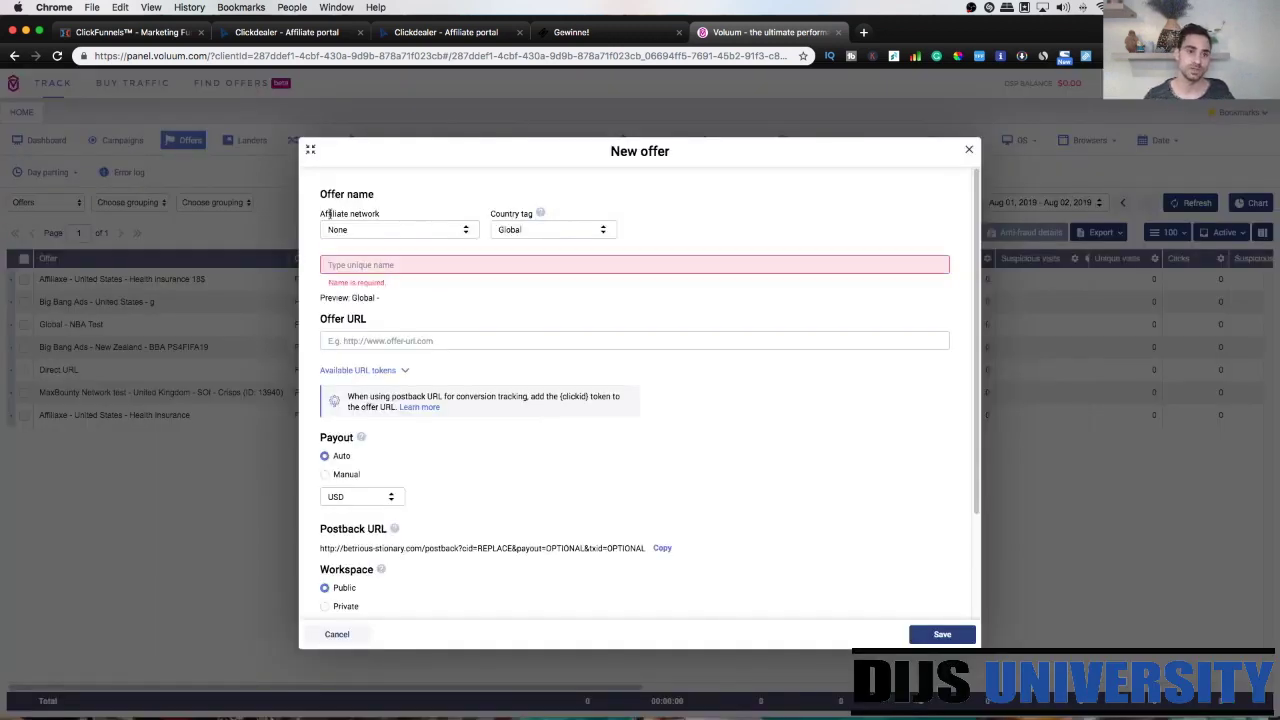
click(386, 230)
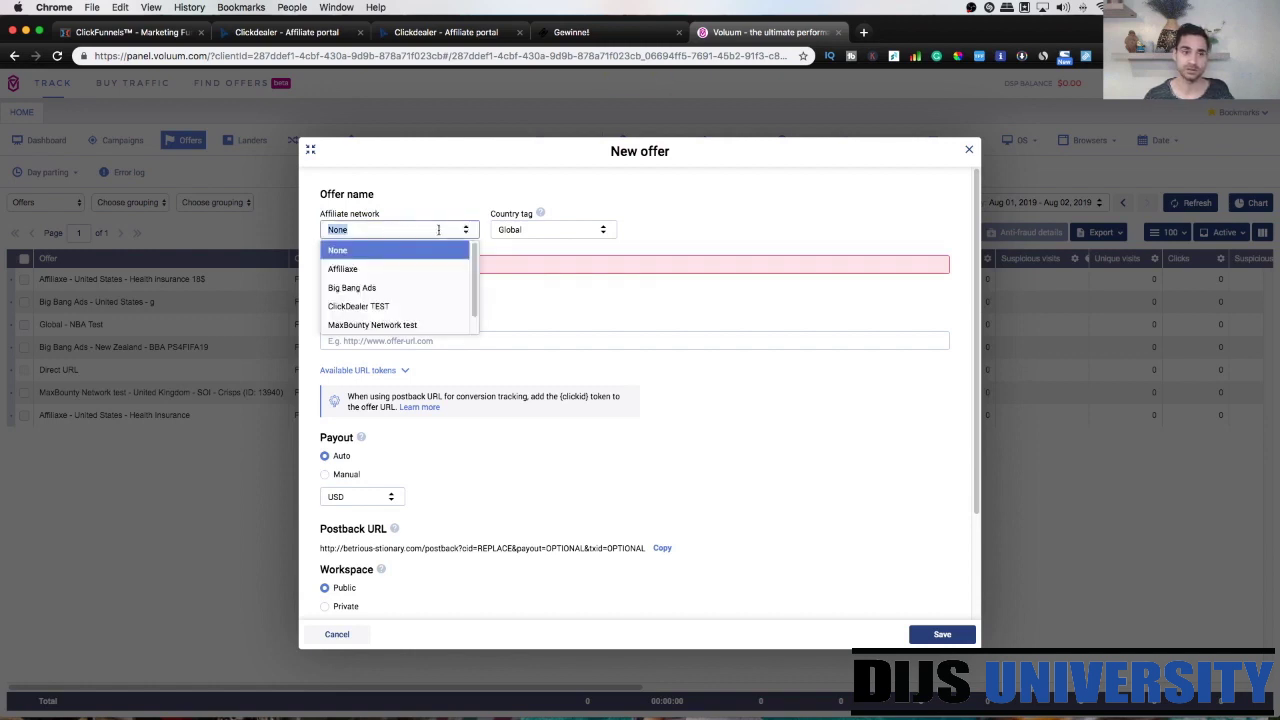
click(362, 307)
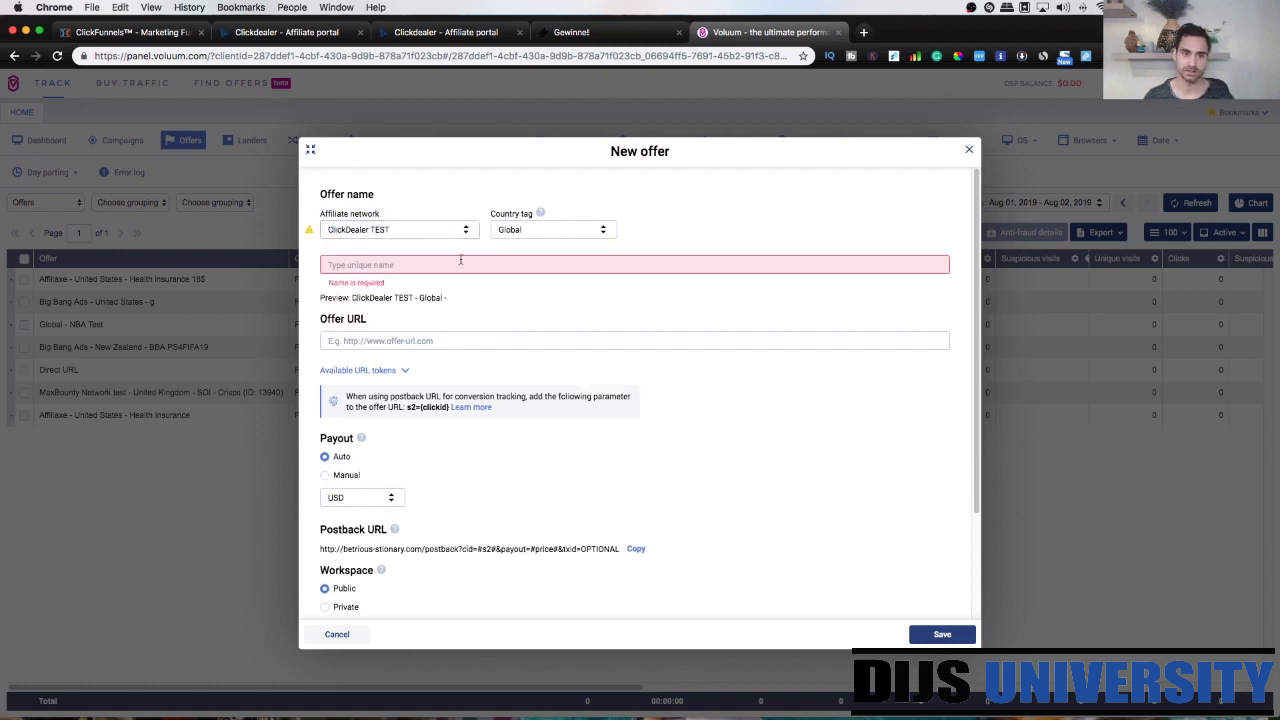
- Tag the offer with country Germany and begin its name as 'SOI - MAC Cosmetics ('
click(546, 230)
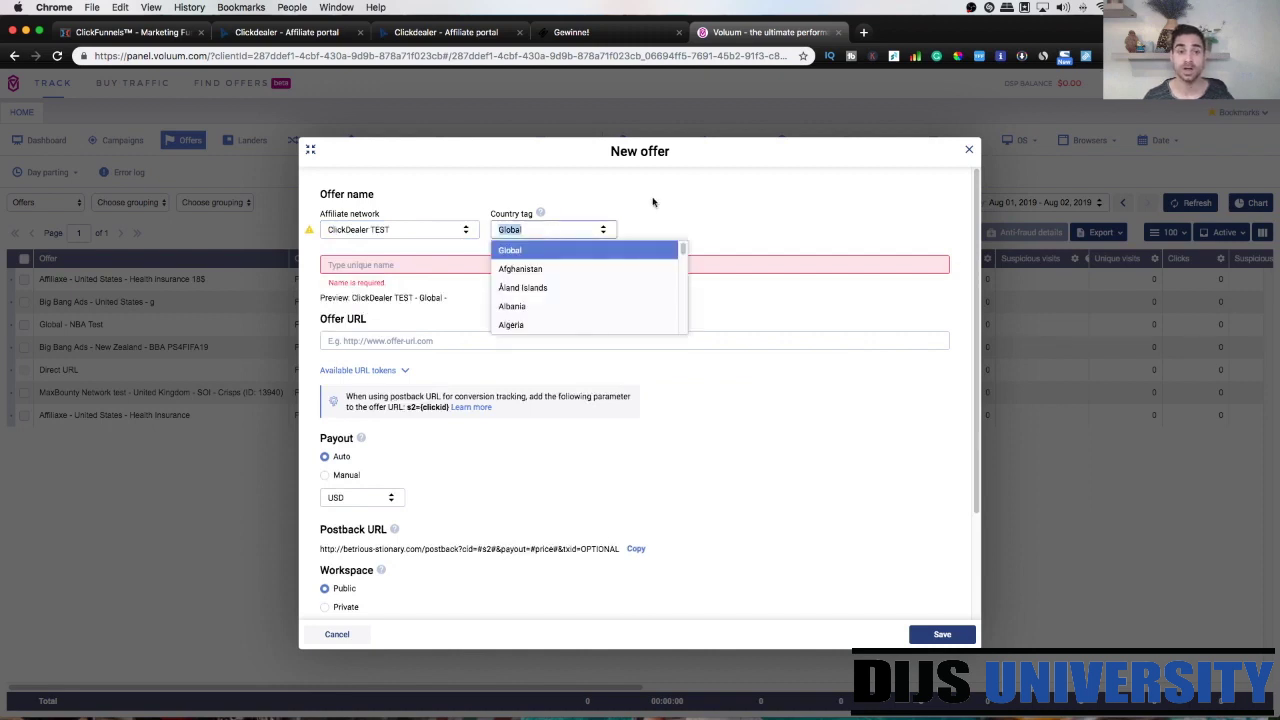
scroll(605, 300, down, 2)
scroll(607, 299, down, 3)
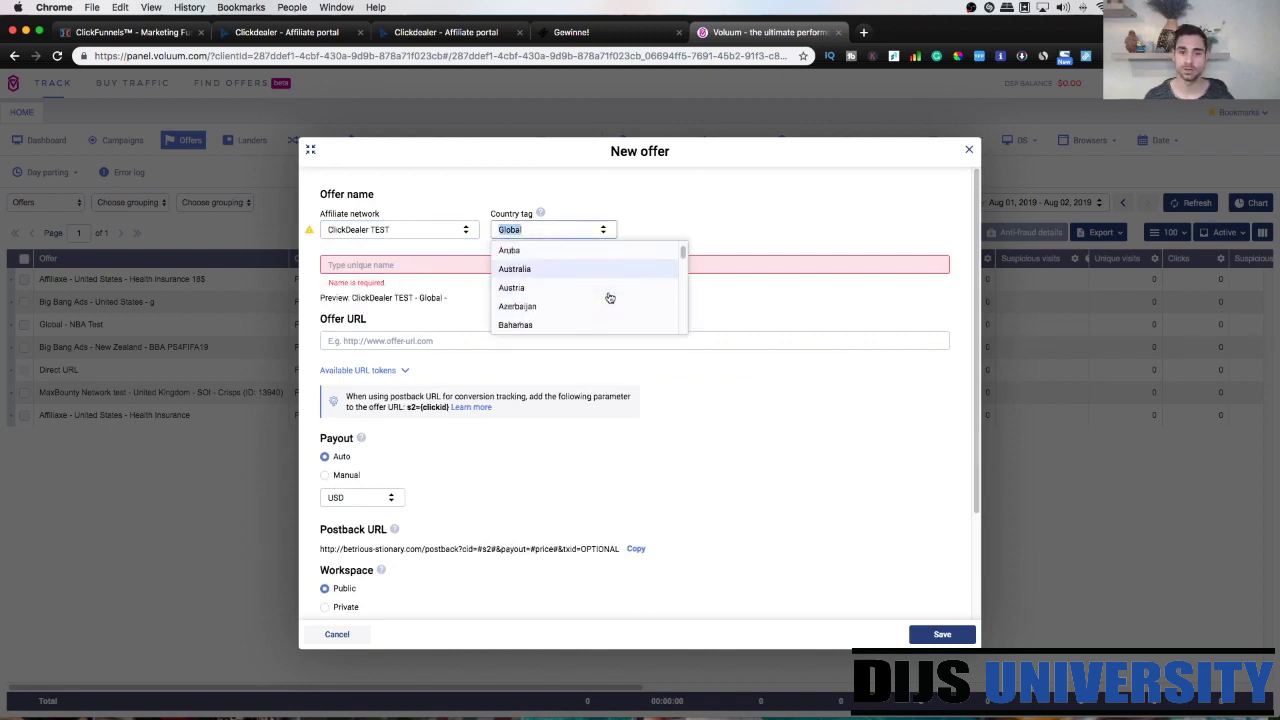
scroll(608, 298, down, 5)
scroll(609, 298, down, 1)
text(ger)
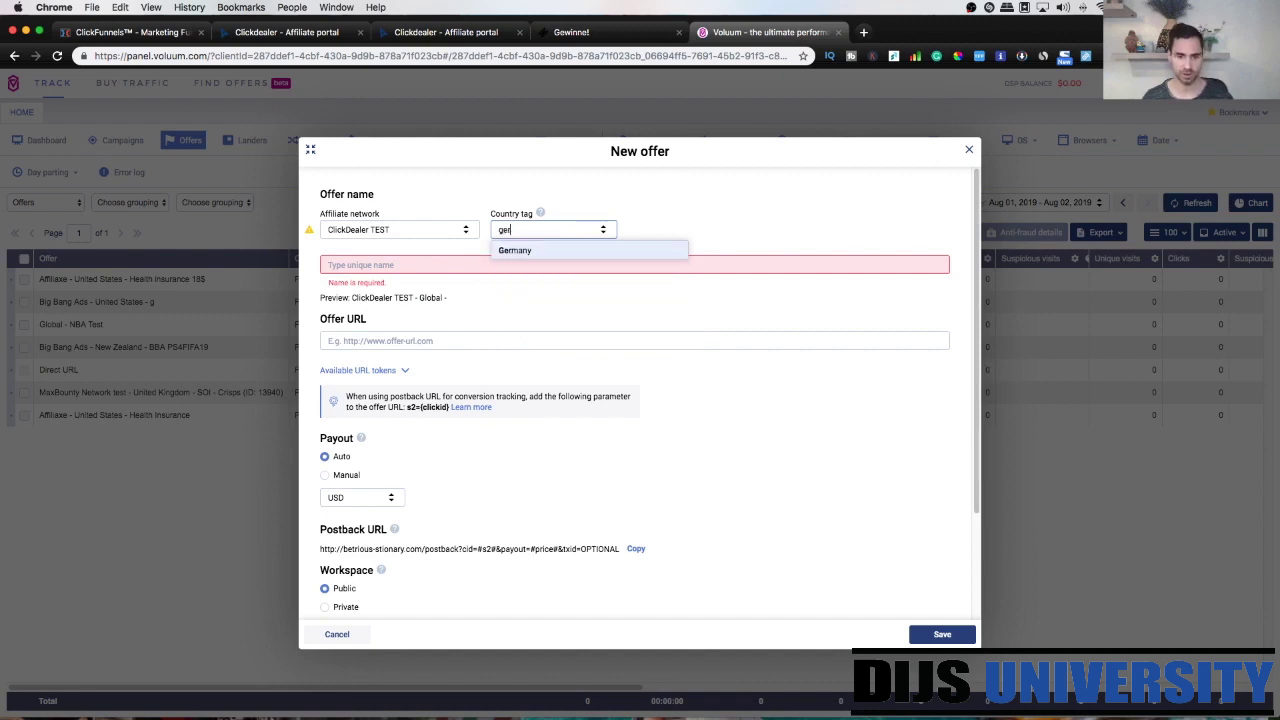
click(530, 252)
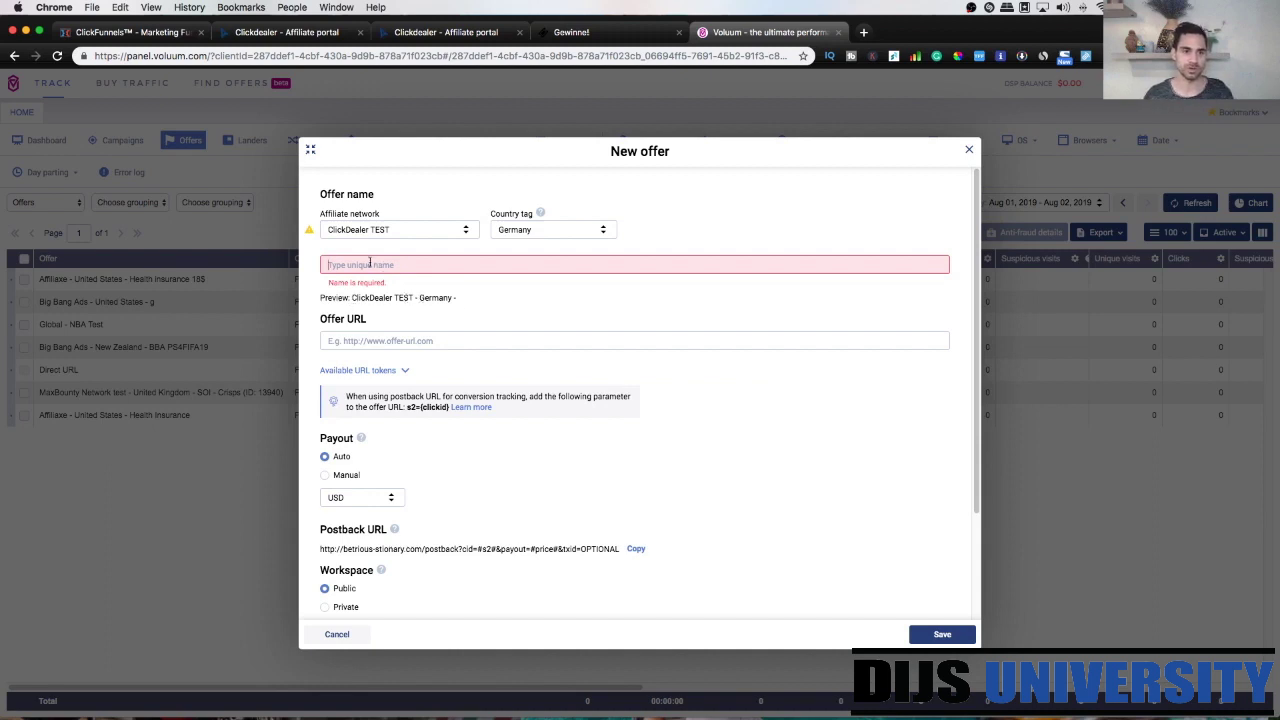
text(SOI - )
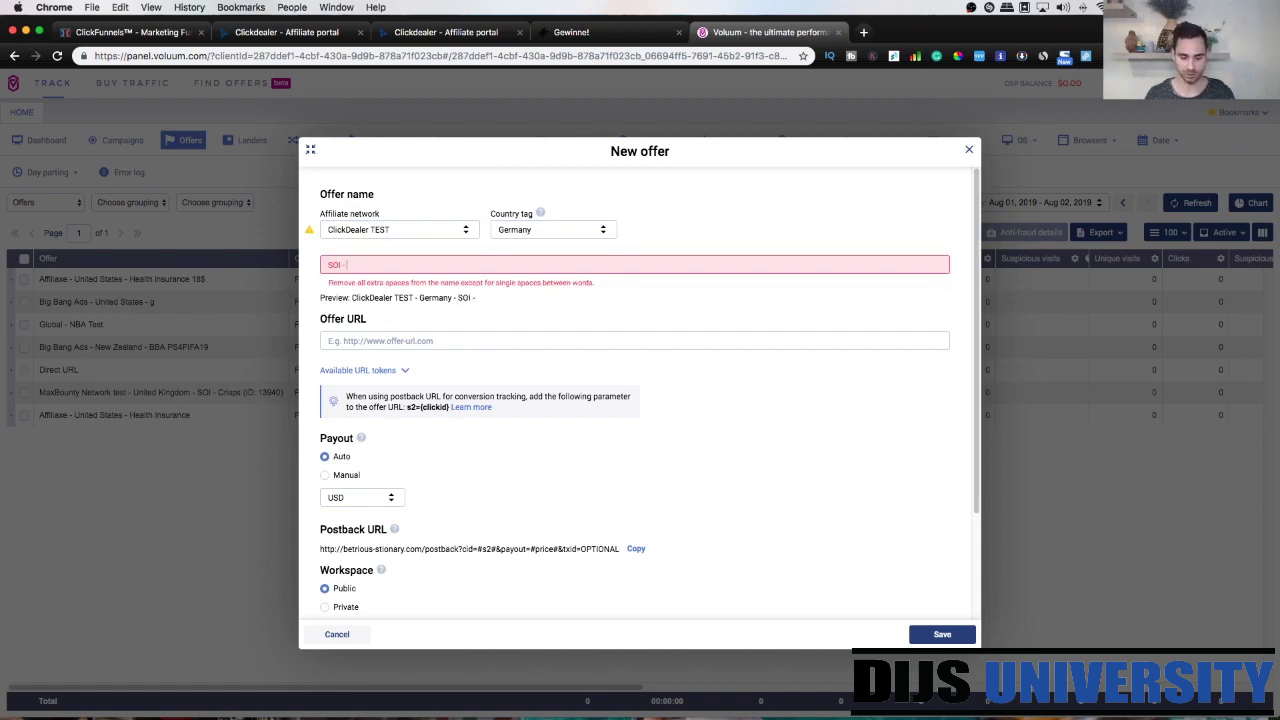
text(MAC)
text(Cosmeti)
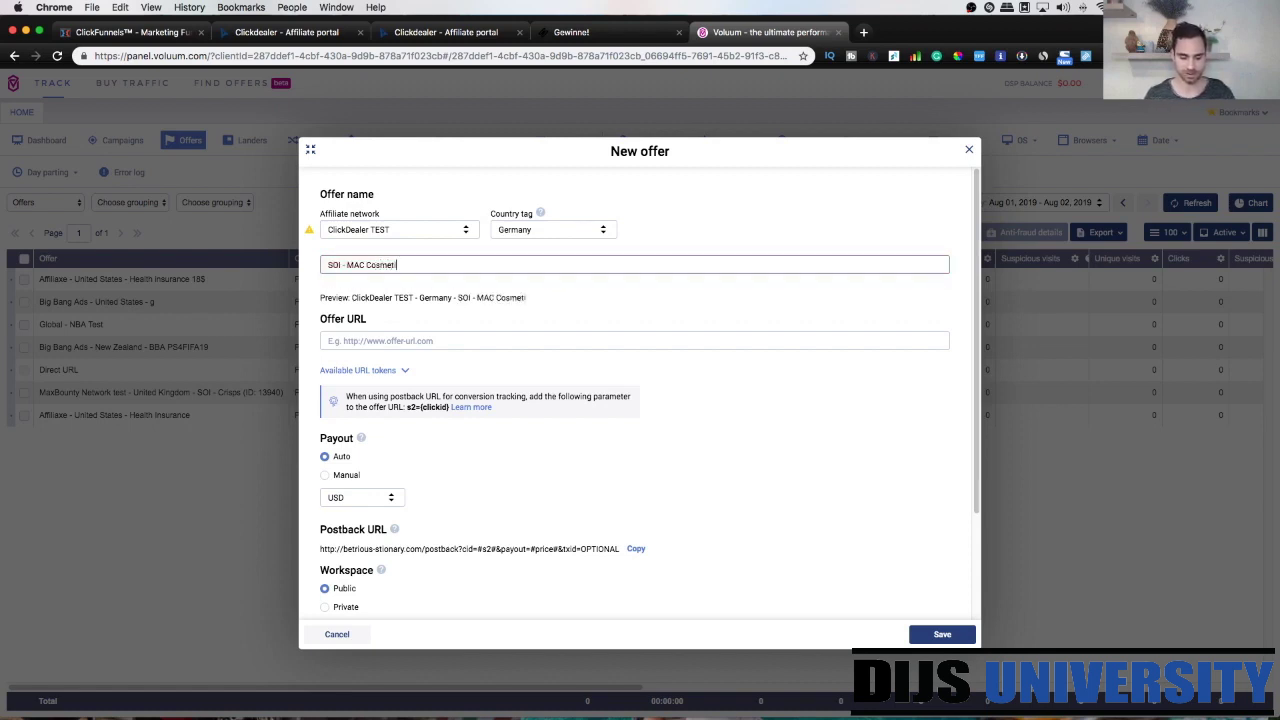
text(cs ()
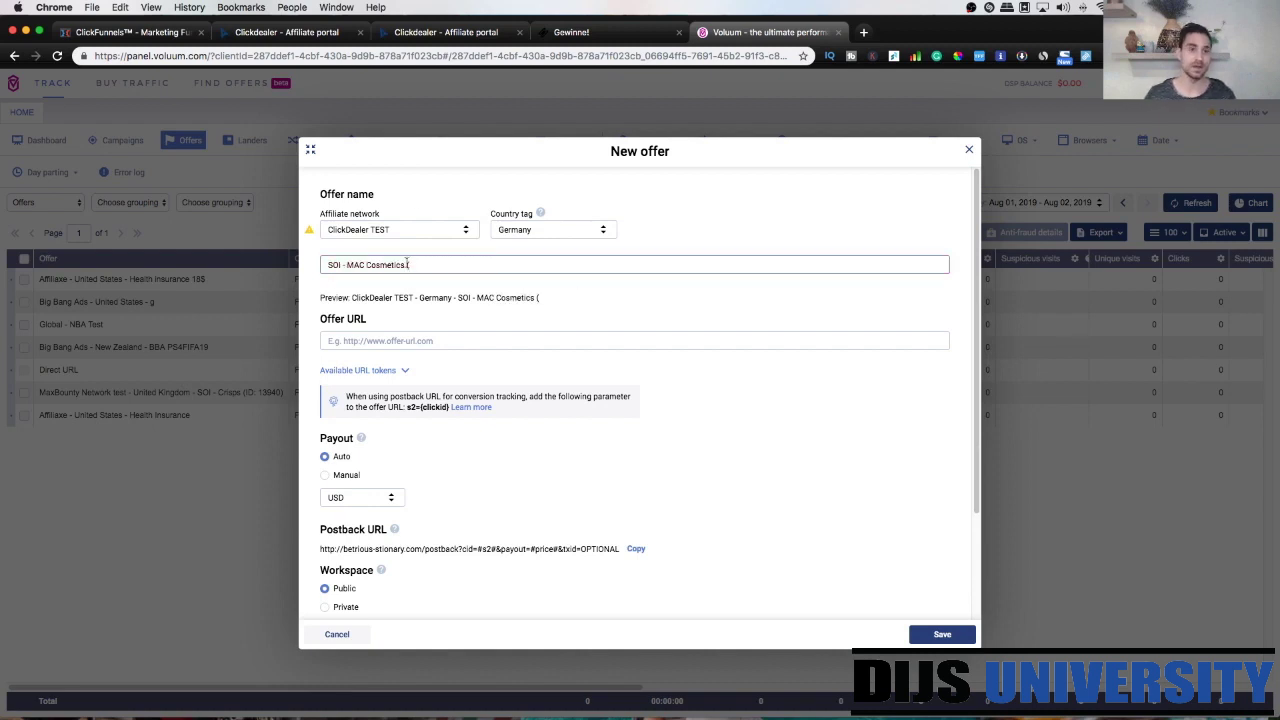
- Copy offer ID 54716 from the ClickDealer offer title, then return to the Voluum form
click(434, 36)
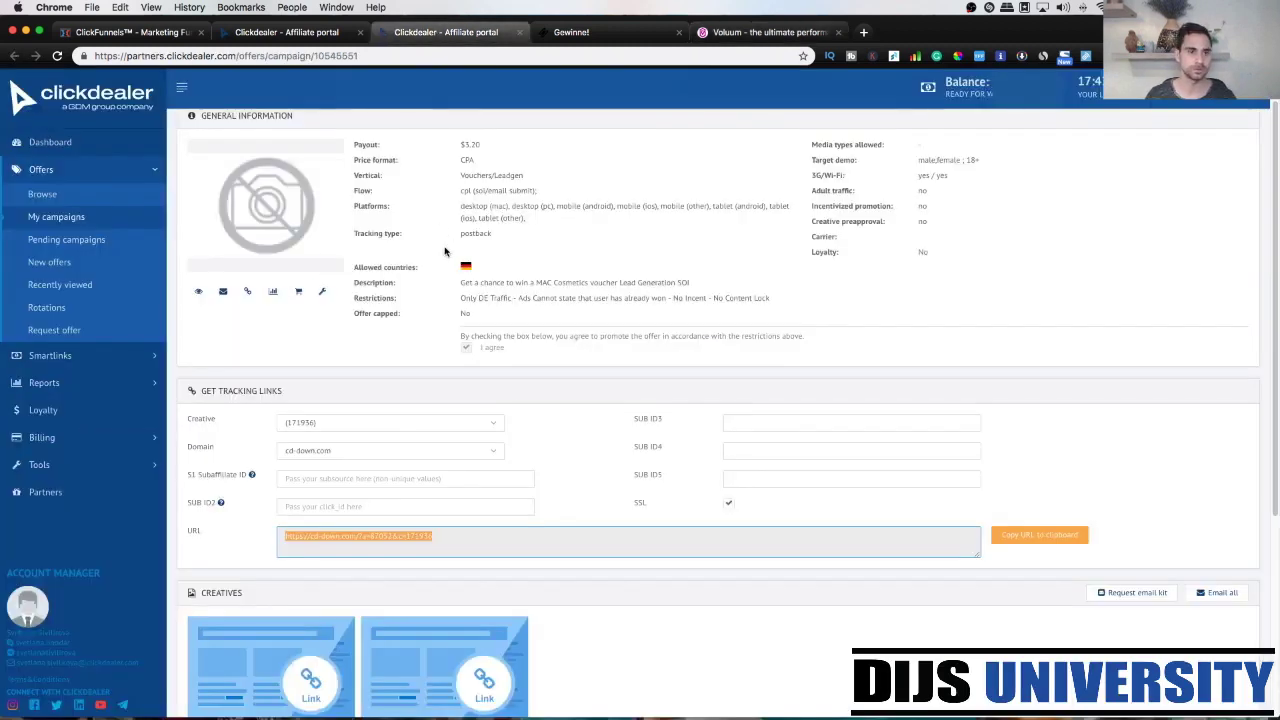
scroll(465, 284, up, 1)
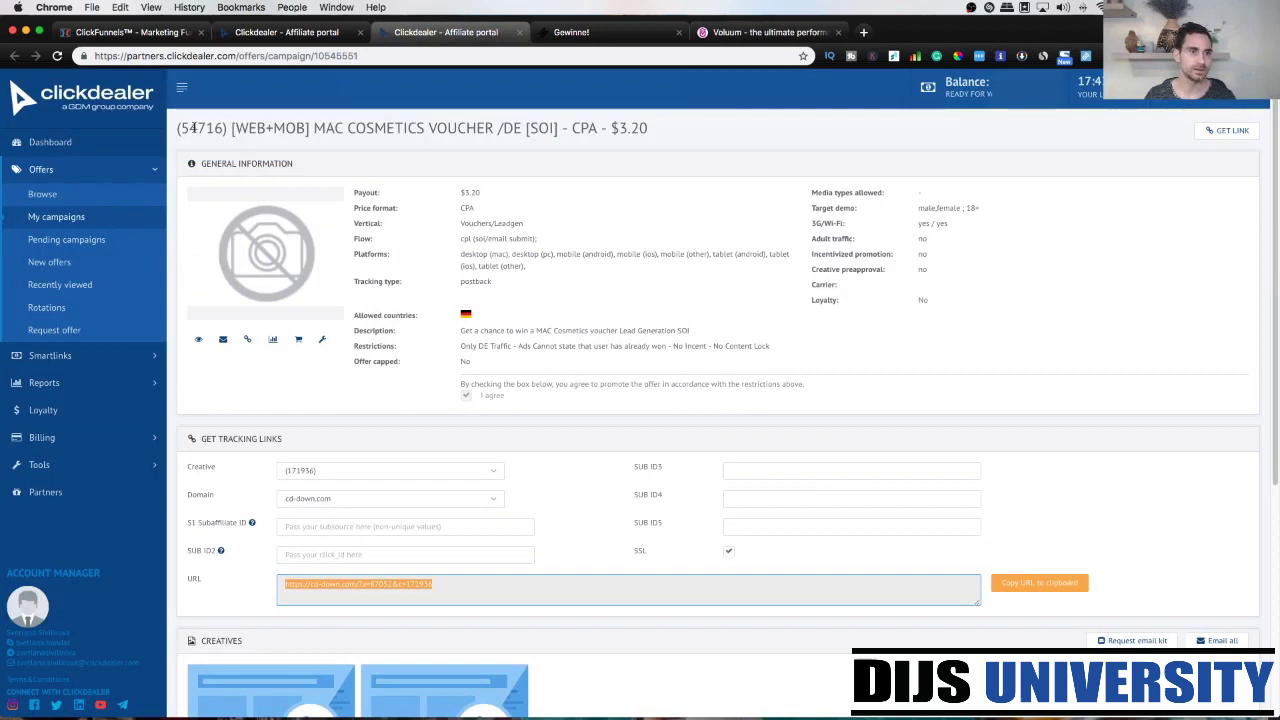
double_click(193, 128)
key(super+c)
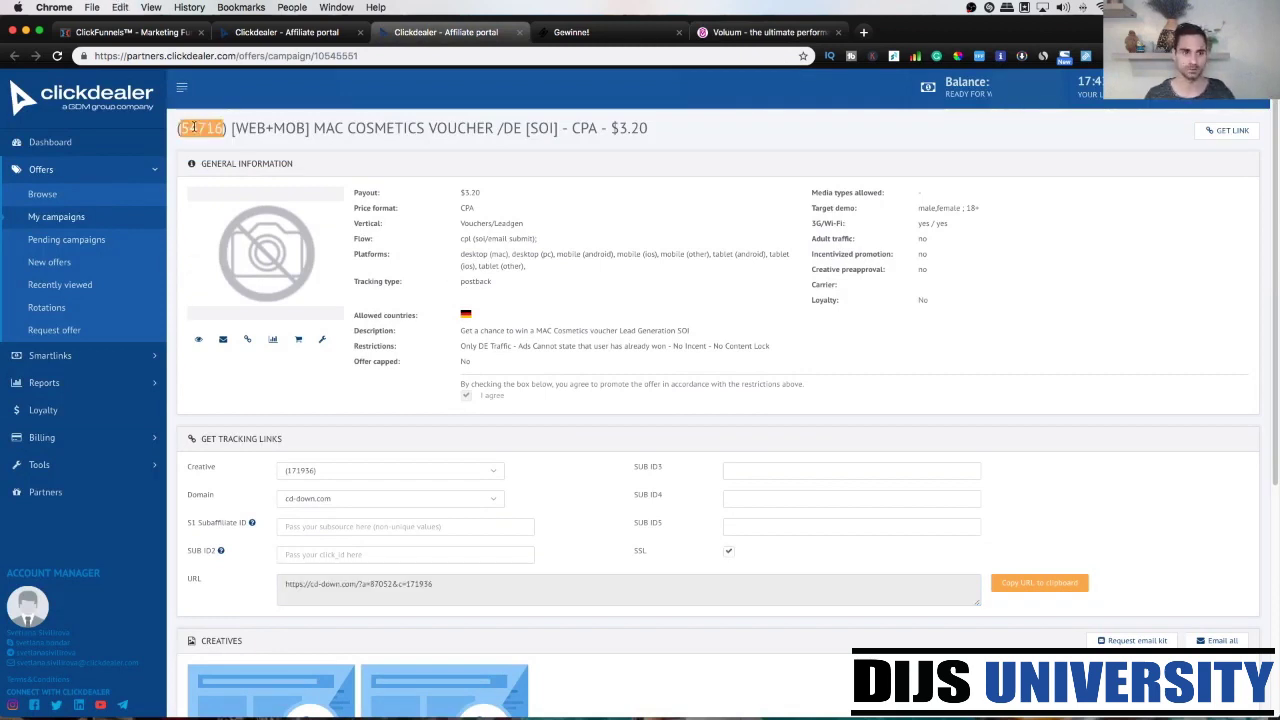
click(716, 36)
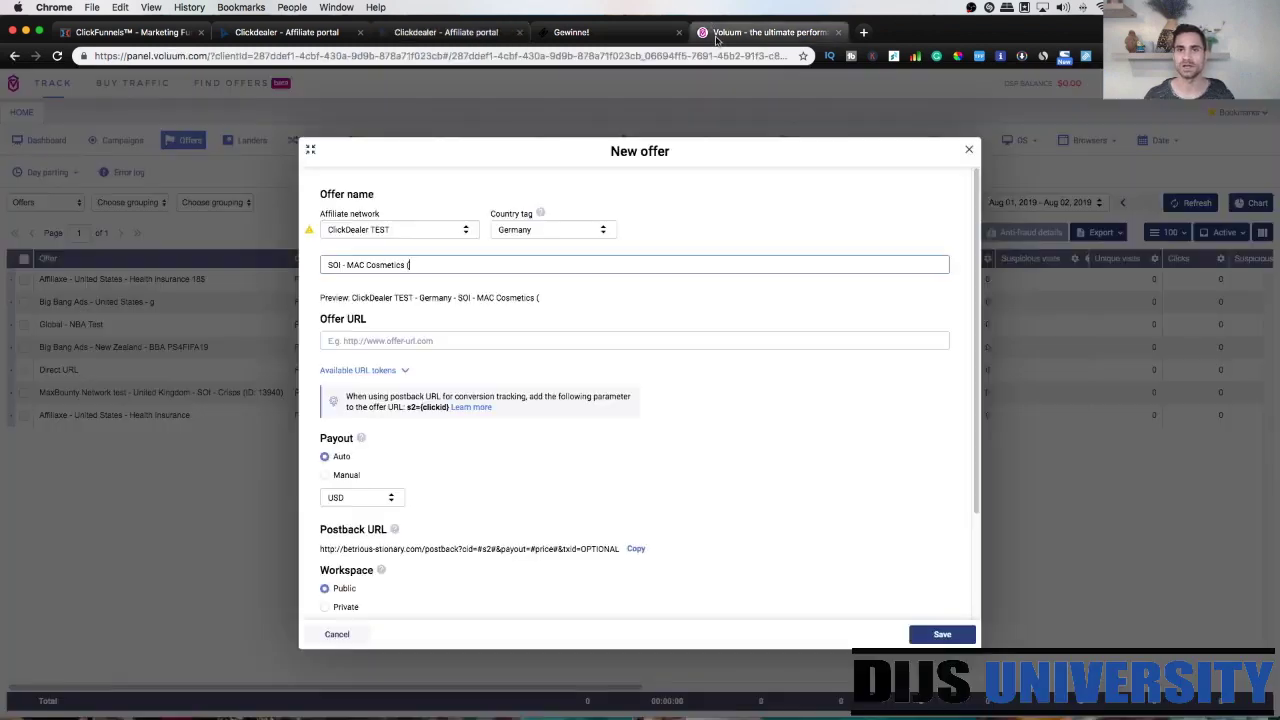
- Complete the offer name as 'SOI - MAC Cosmetics (54716)'
key(super+v)
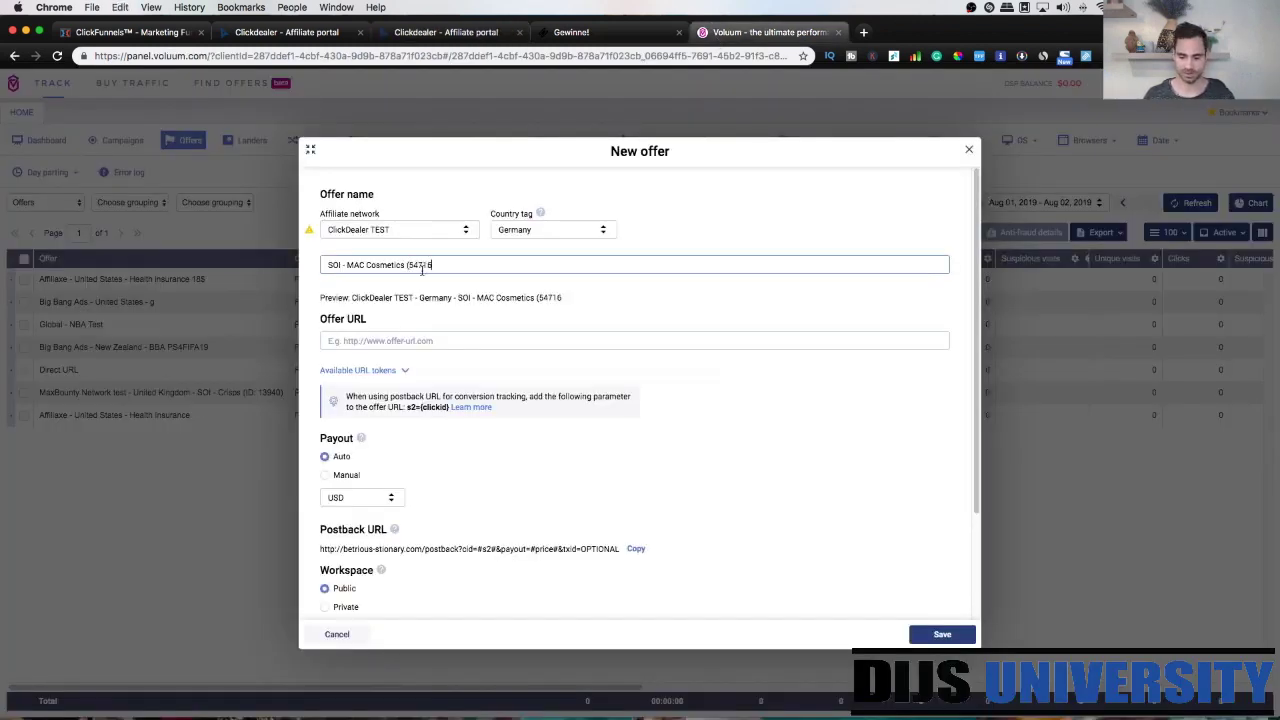
text())
click(734, 242)
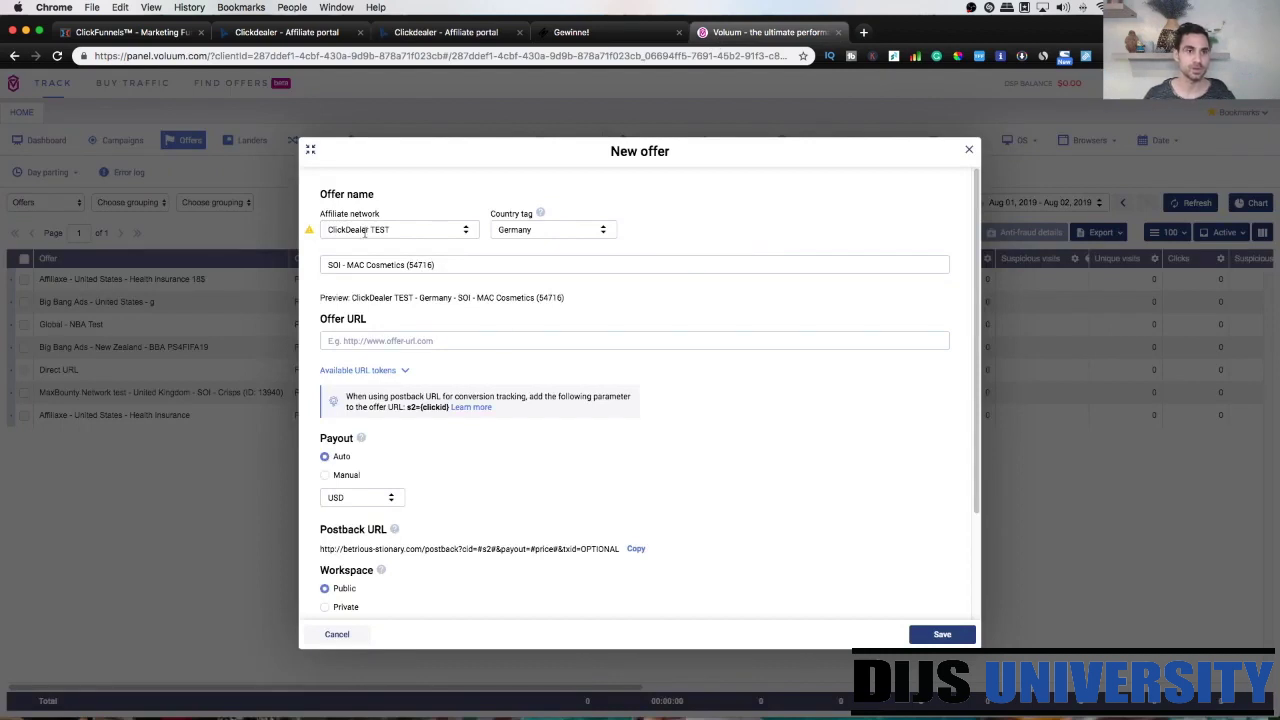
- Paste the ClickDealer tracking URL into the Offer URL field
click(408, 38)
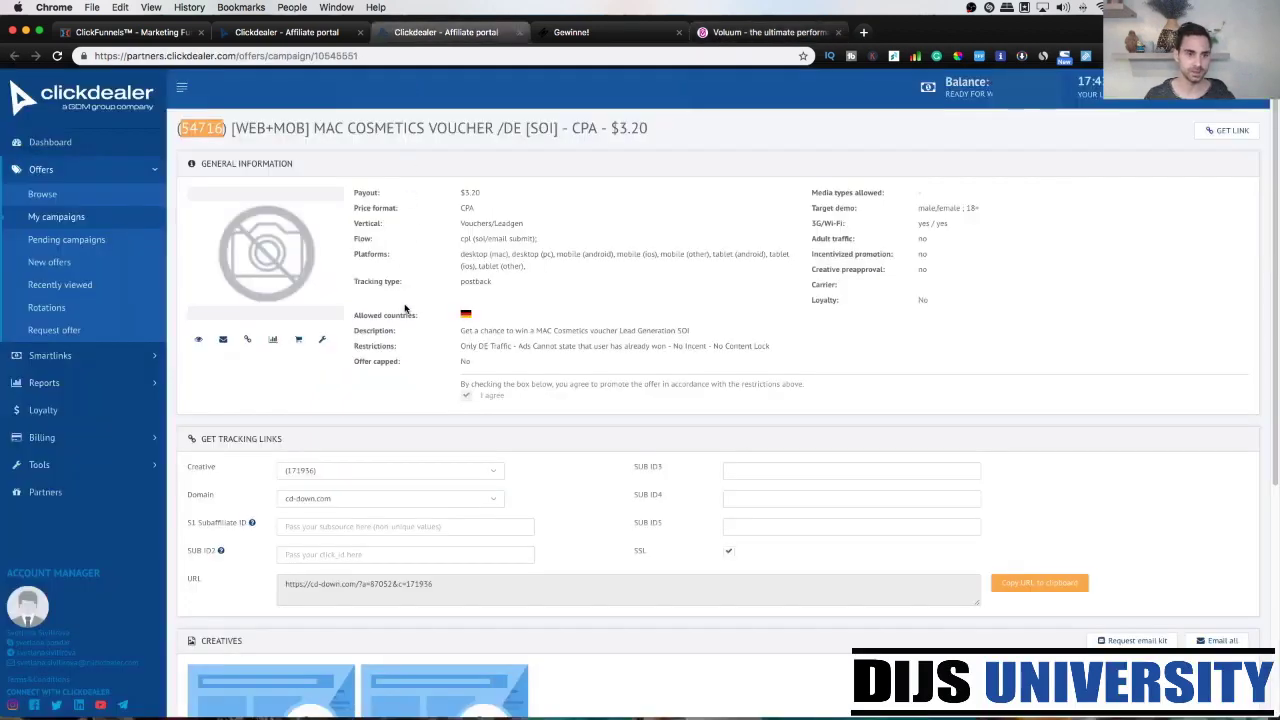
click(381, 582)
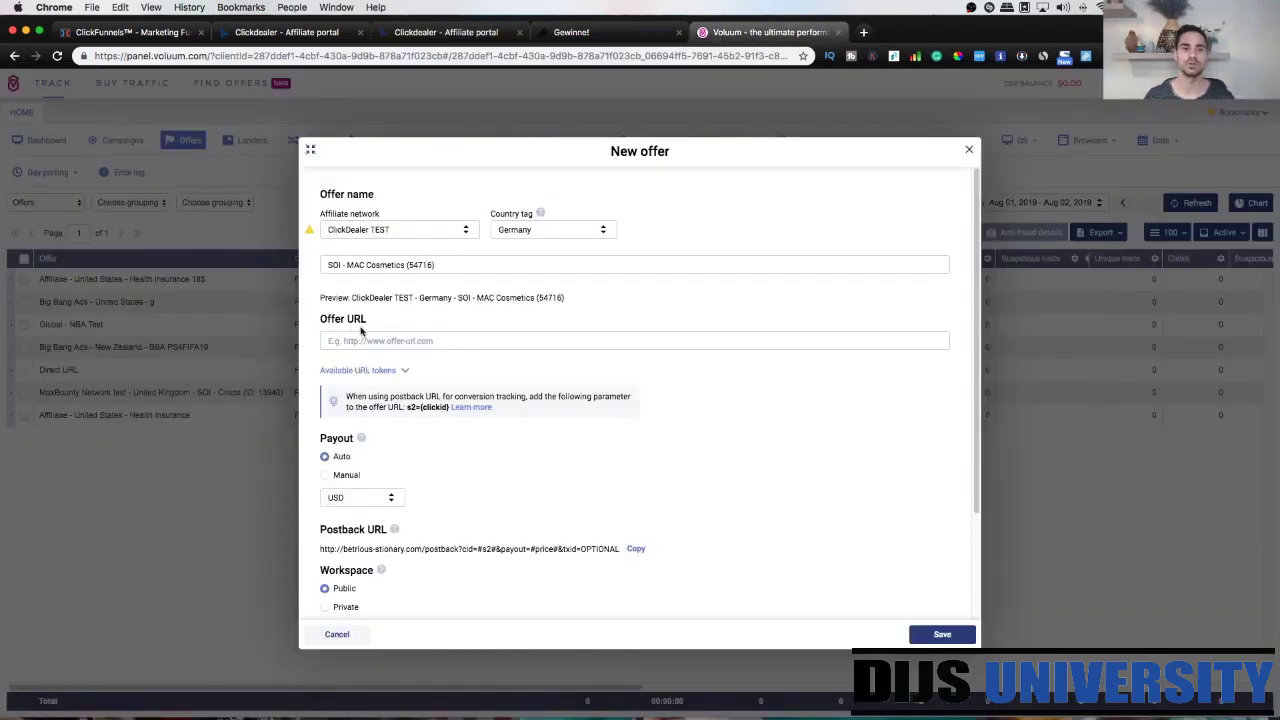
click(361, 340)
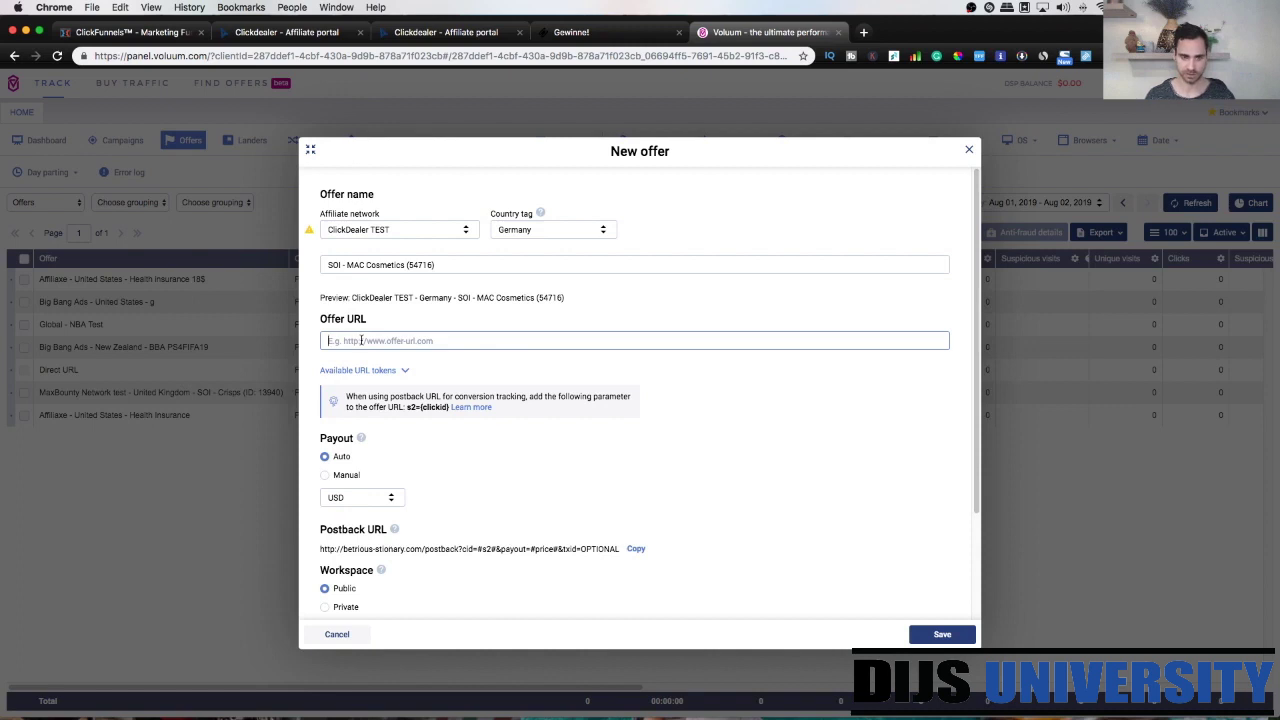
text(https://cd-down.com/?a=87052&c=171936)
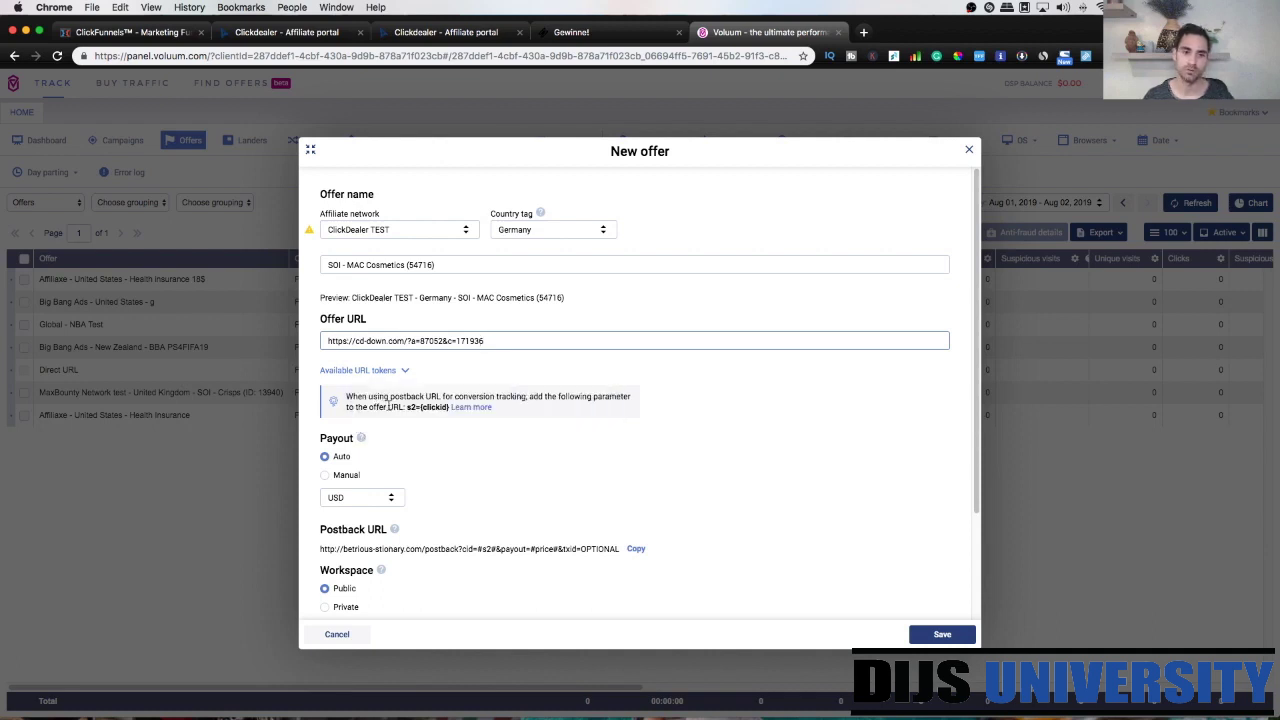
click(489, 341)
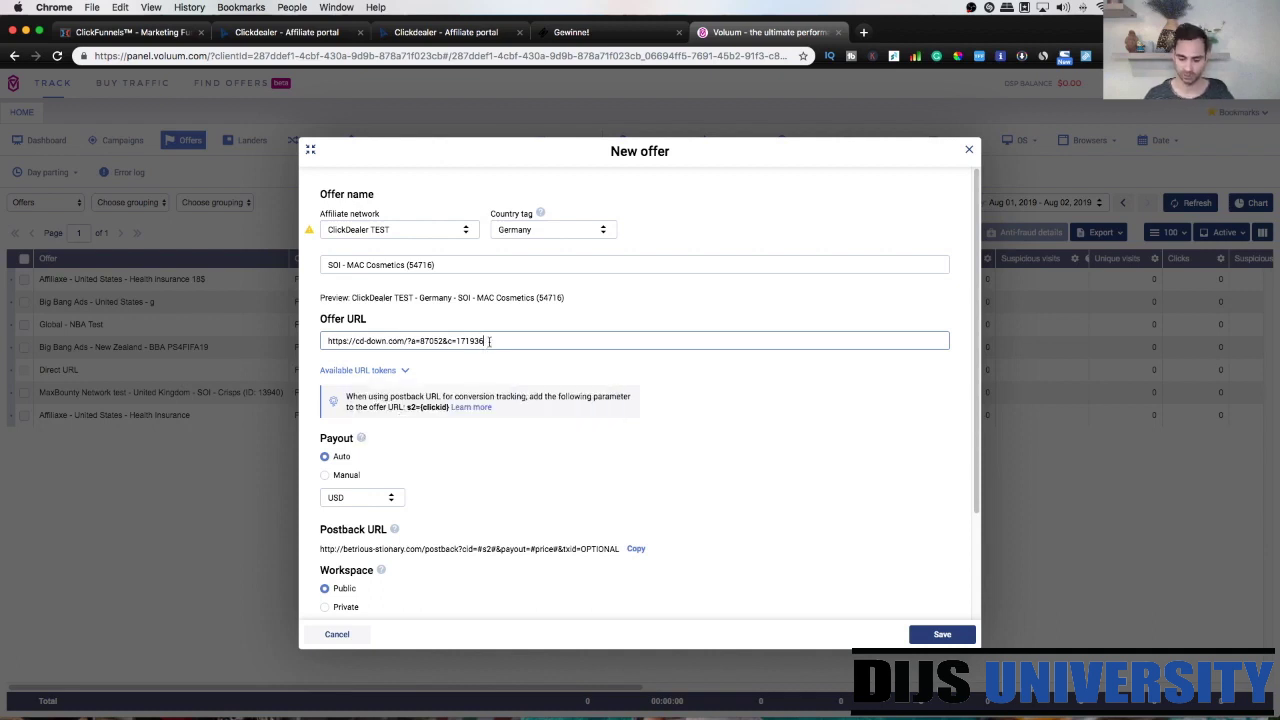
- Append '&s2={clickid}' to the offer URL and save the offer
text(&)
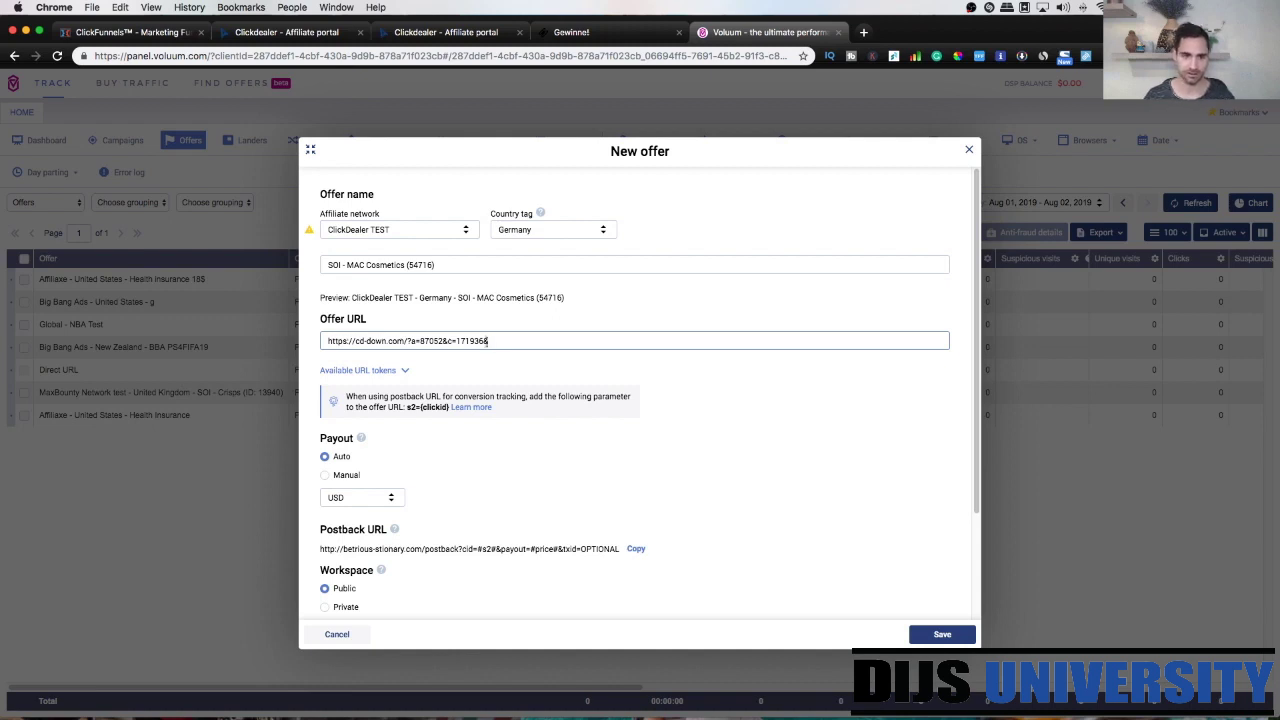
drag(407, 407, 450, 407)
key(ctrl+c)
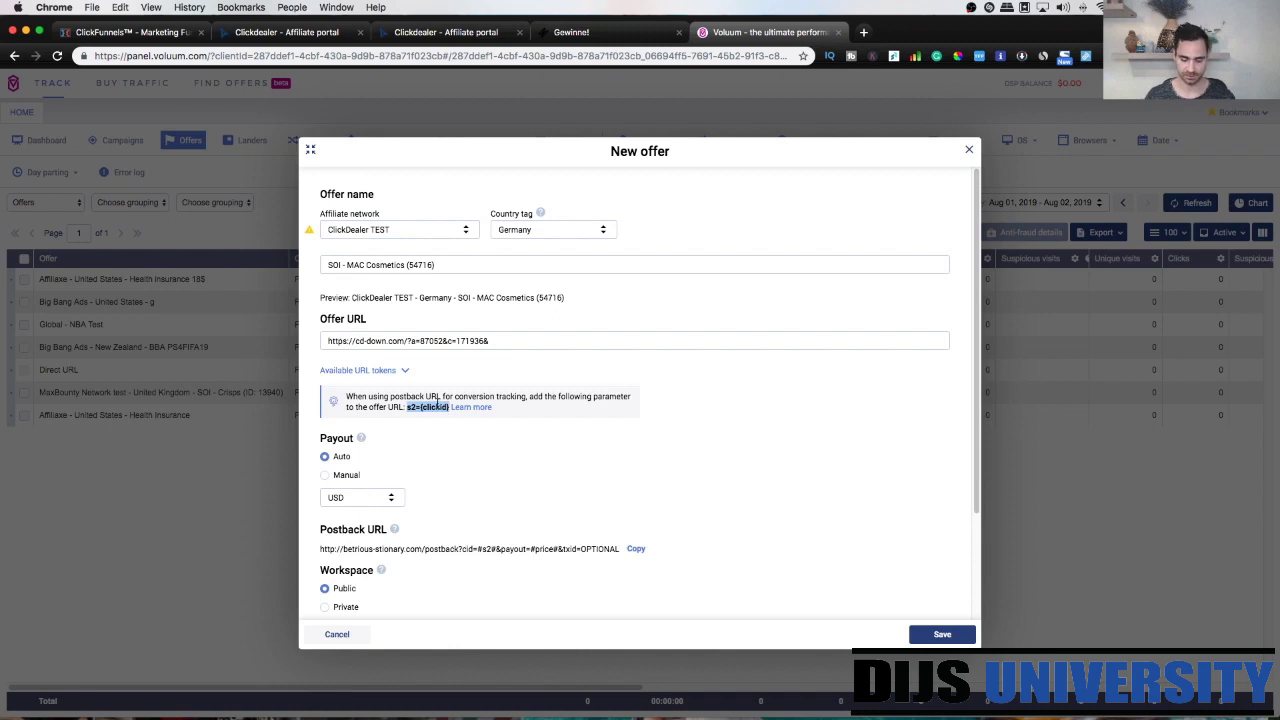
click(503, 345)
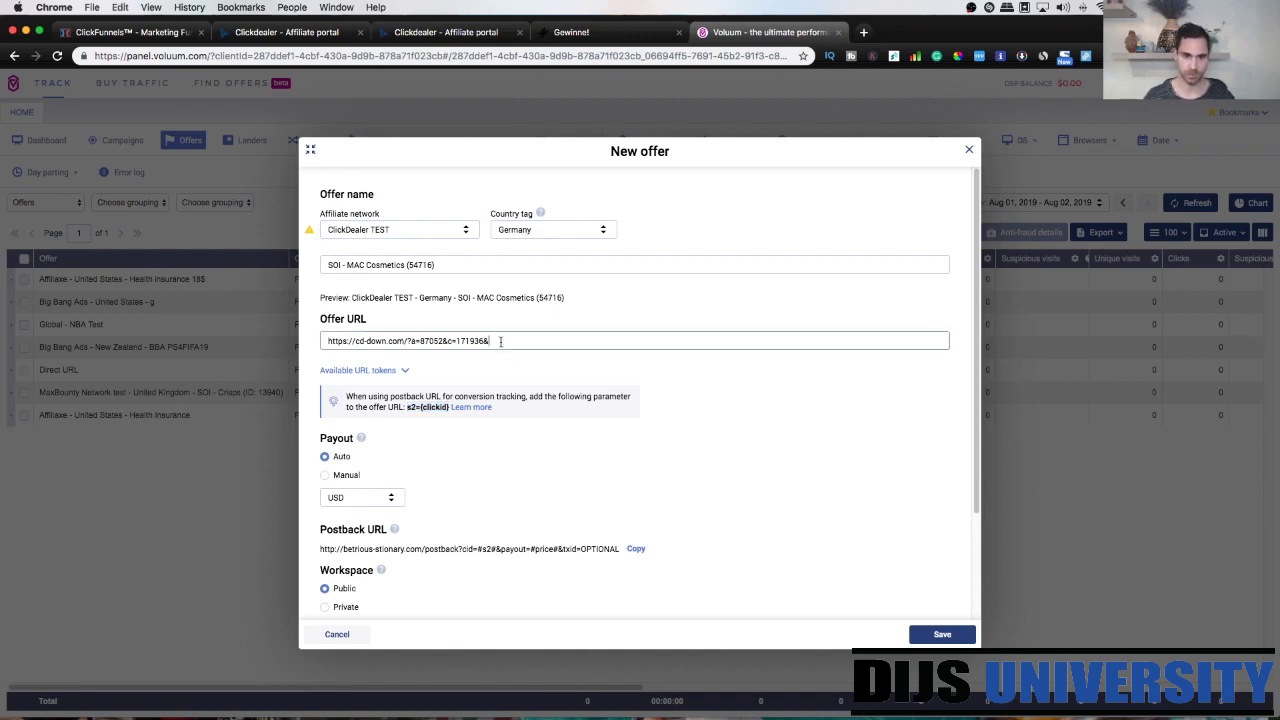
key(ctrl+v)
click(590, 322)
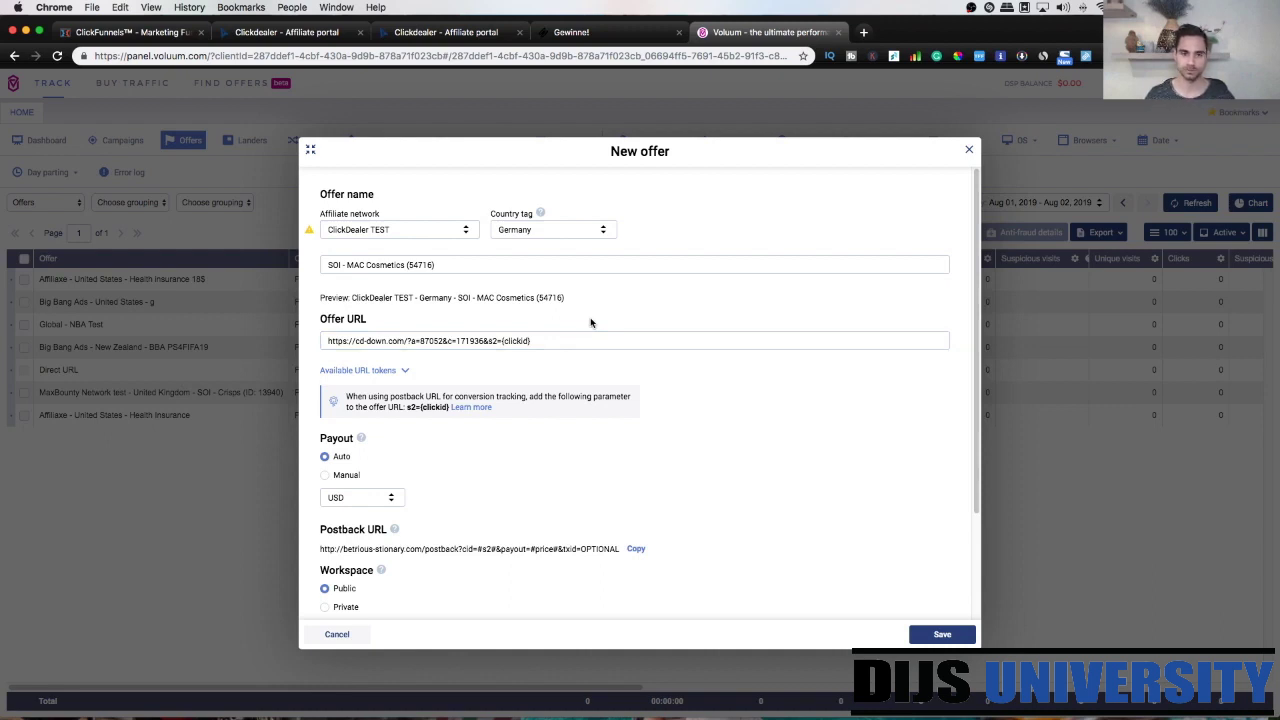
scroll(745, 545, down, 3)
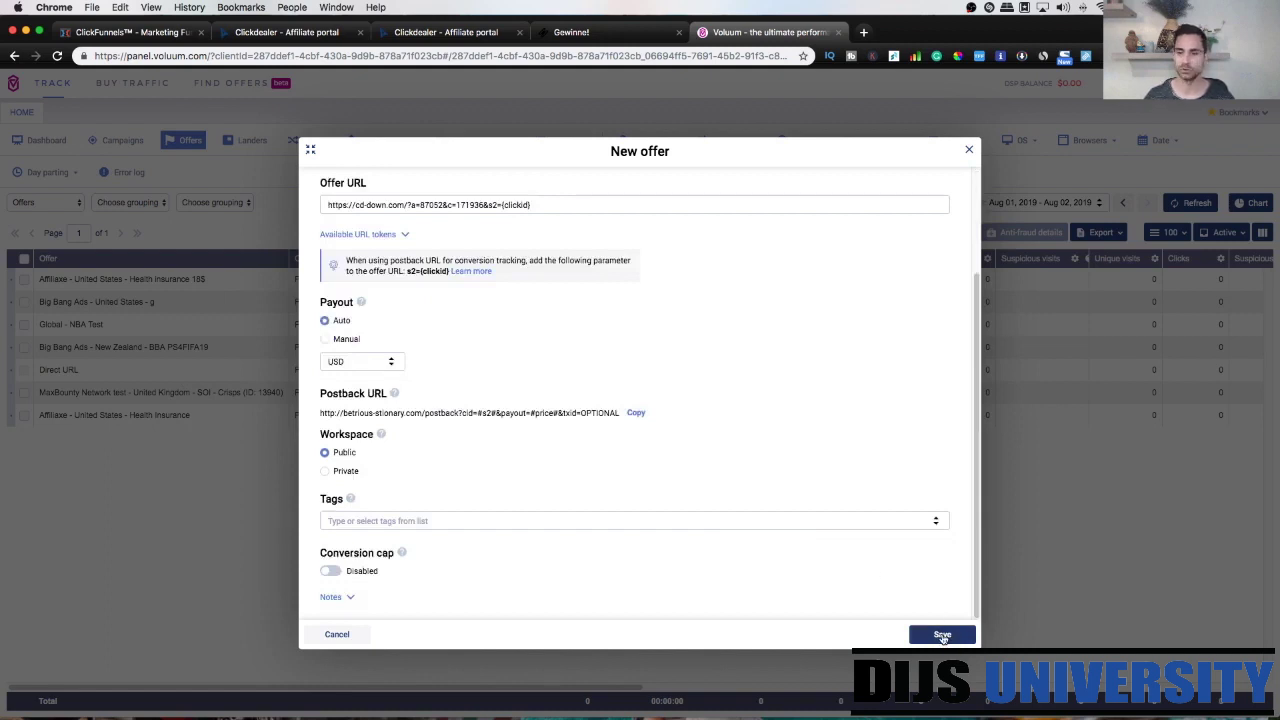
click(942, 635)
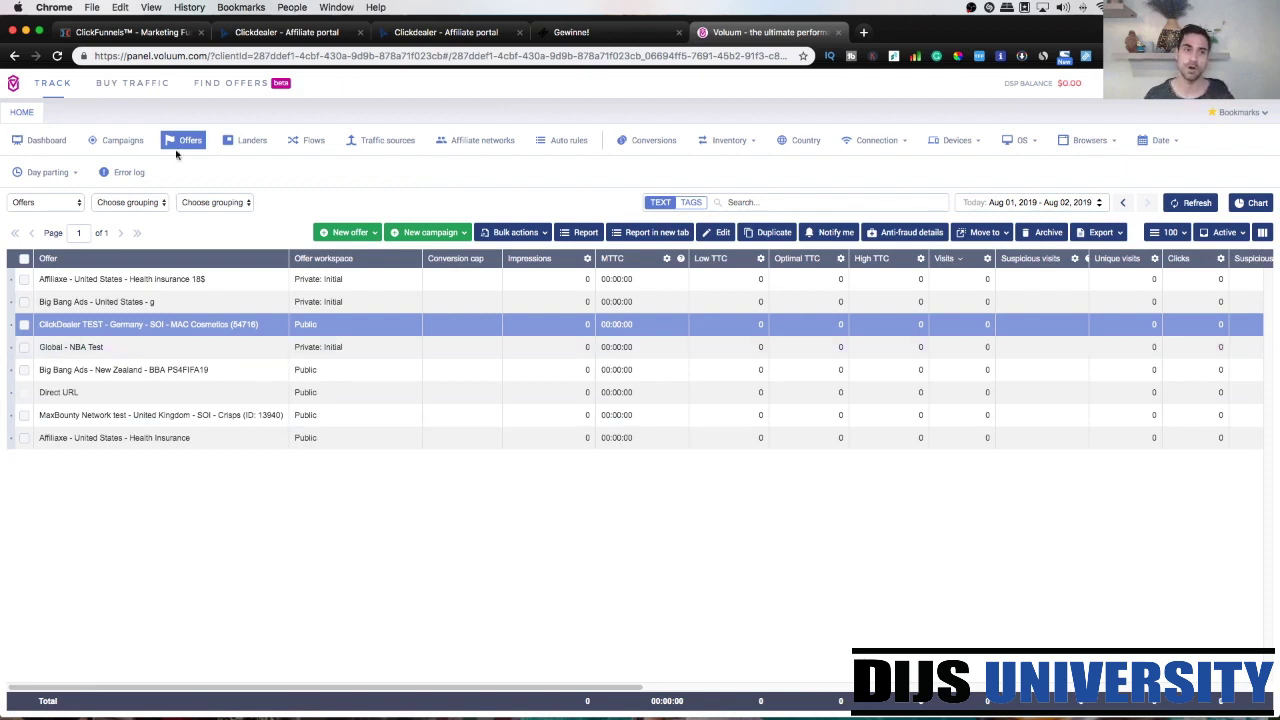
- Edit the 'ClickDealer TEST - Germany - SOI - MAC Cosmetics (54716)' offer and copy its Postback URL
click(43, 329)
click(75, 334)
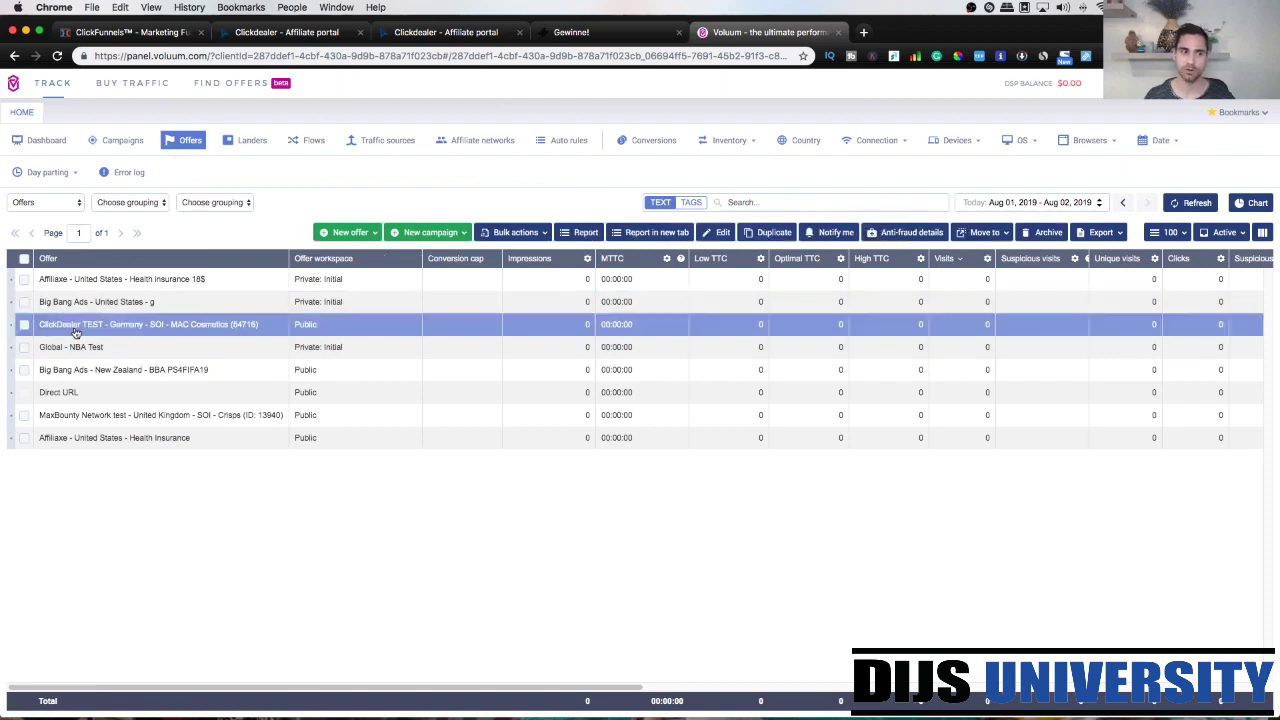
click(716, 236)
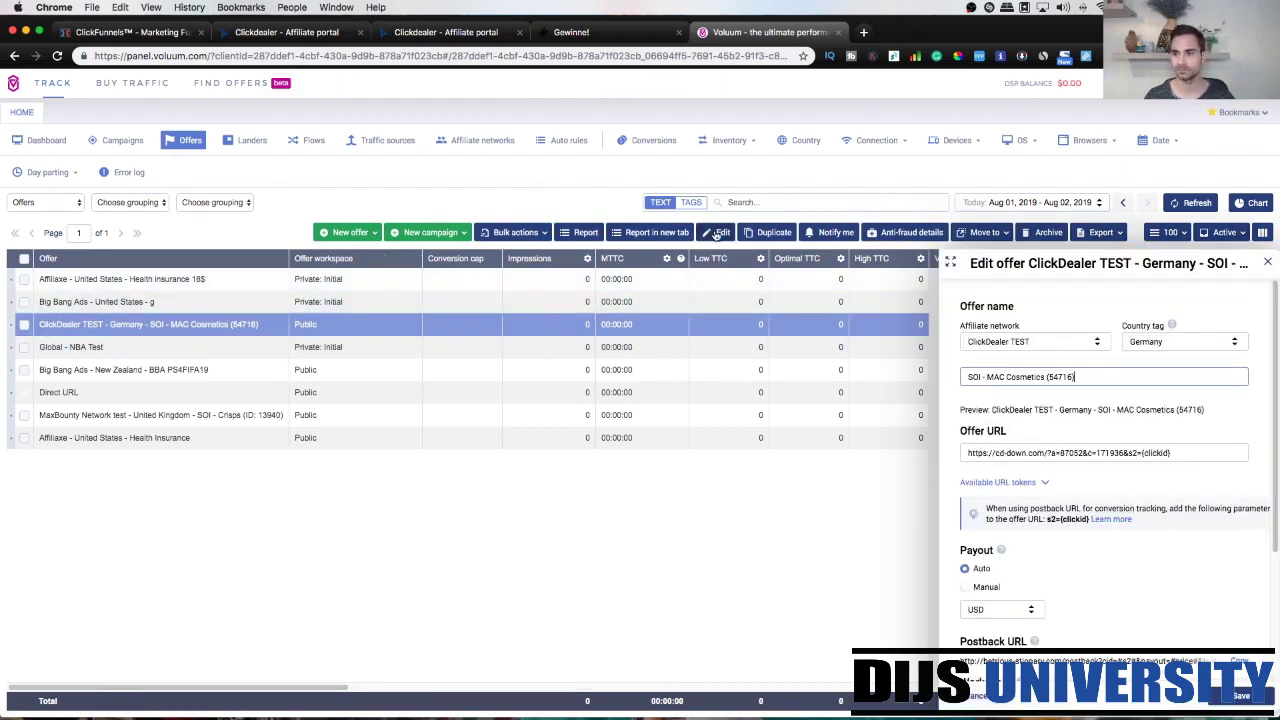
scroll(1128, 567, down, 3)
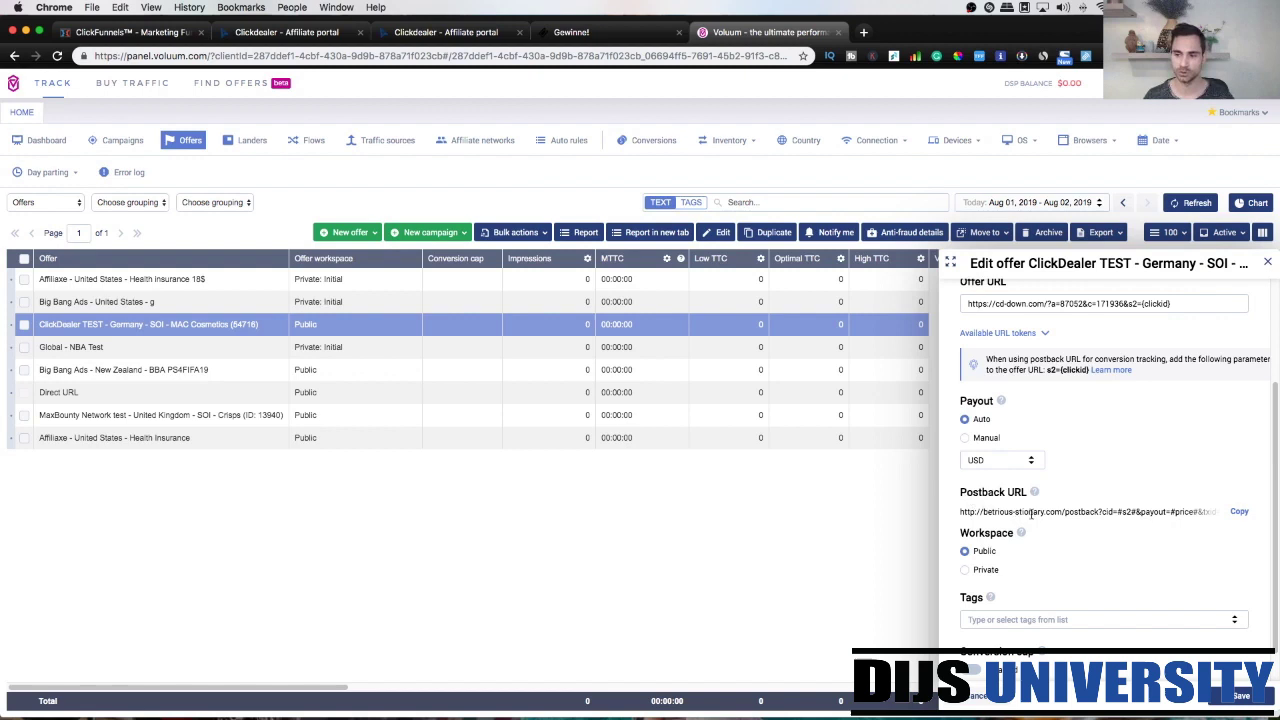
click(1238, 514)
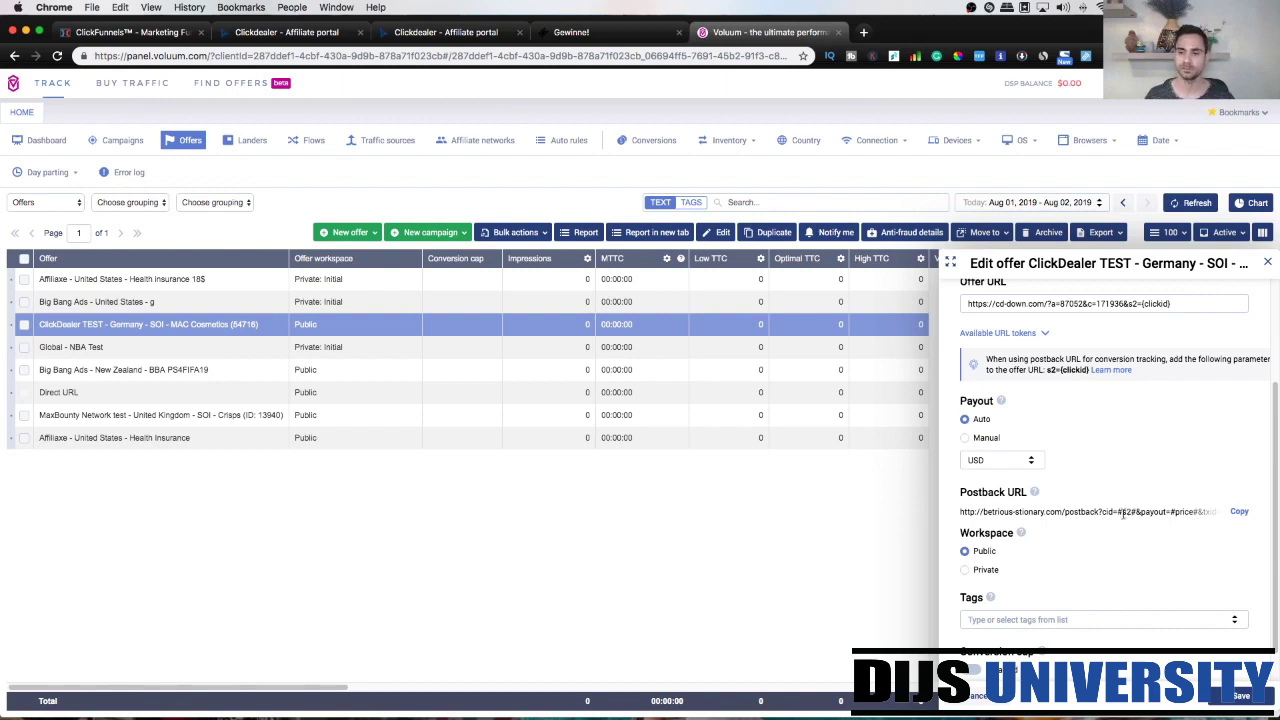
- Open the Tools > Global postback settings page in ClickDealer
click(407, 34)
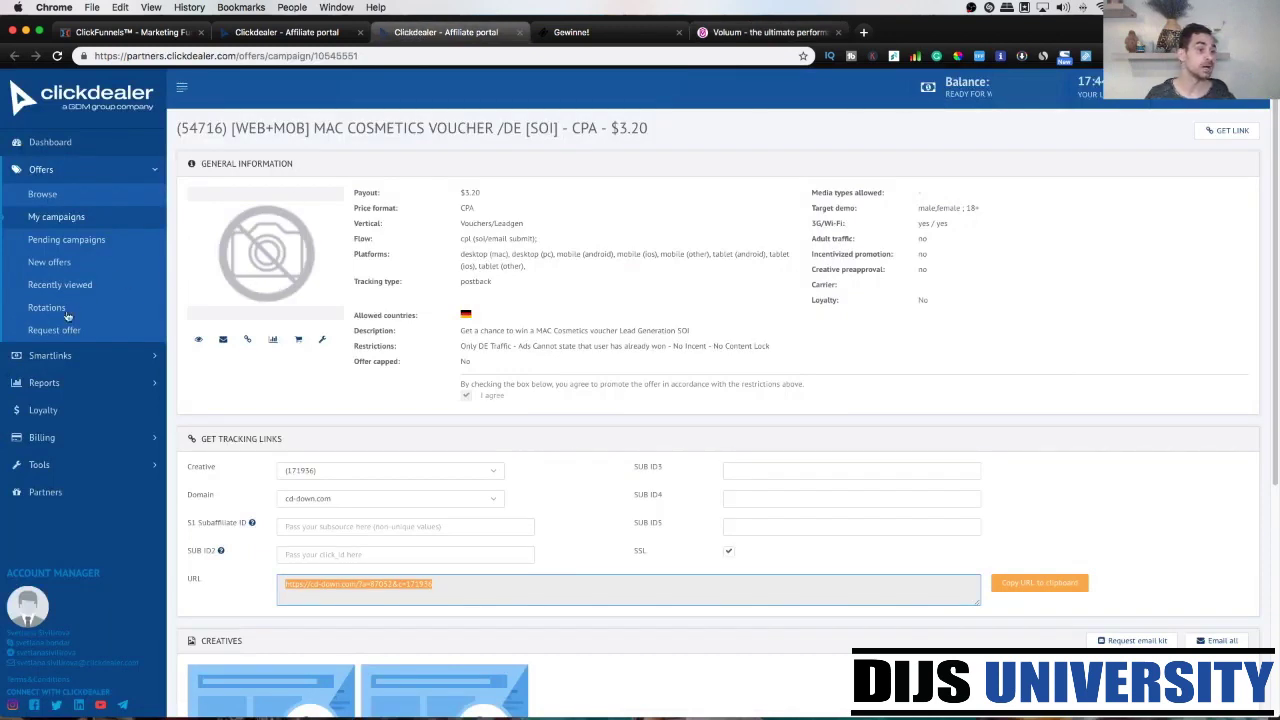
click(58, 470)
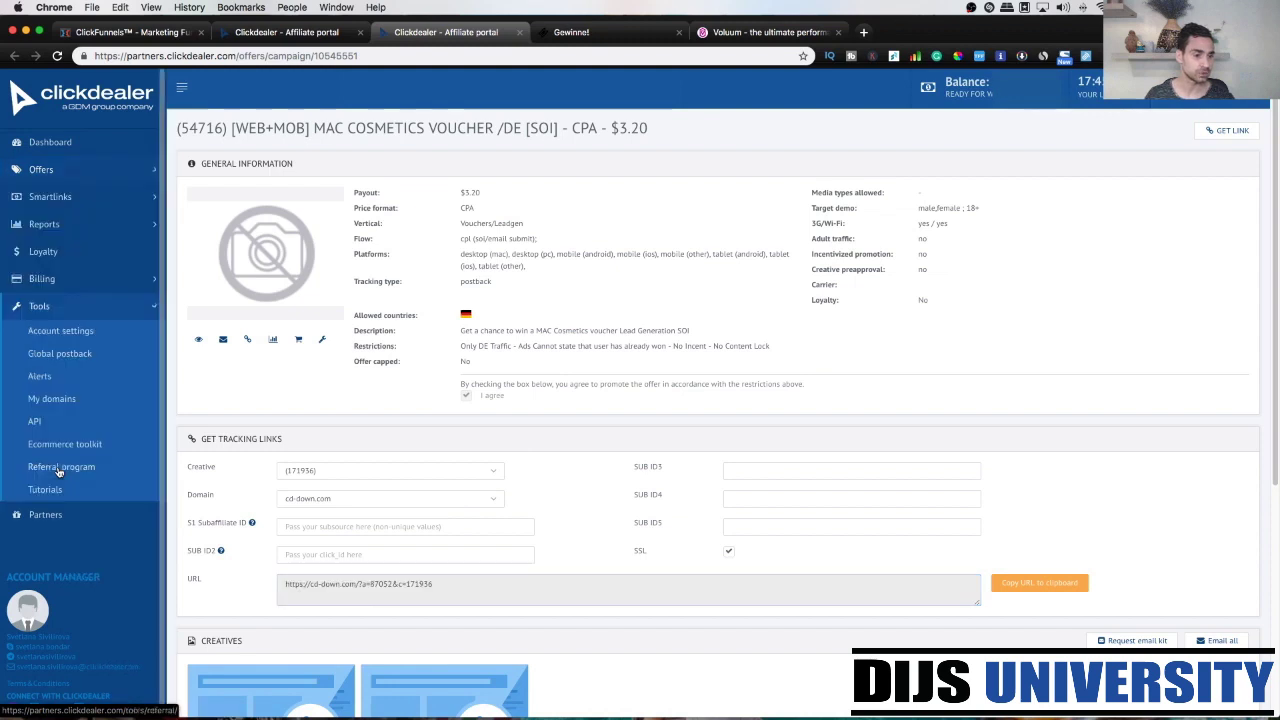
click(63, 356)
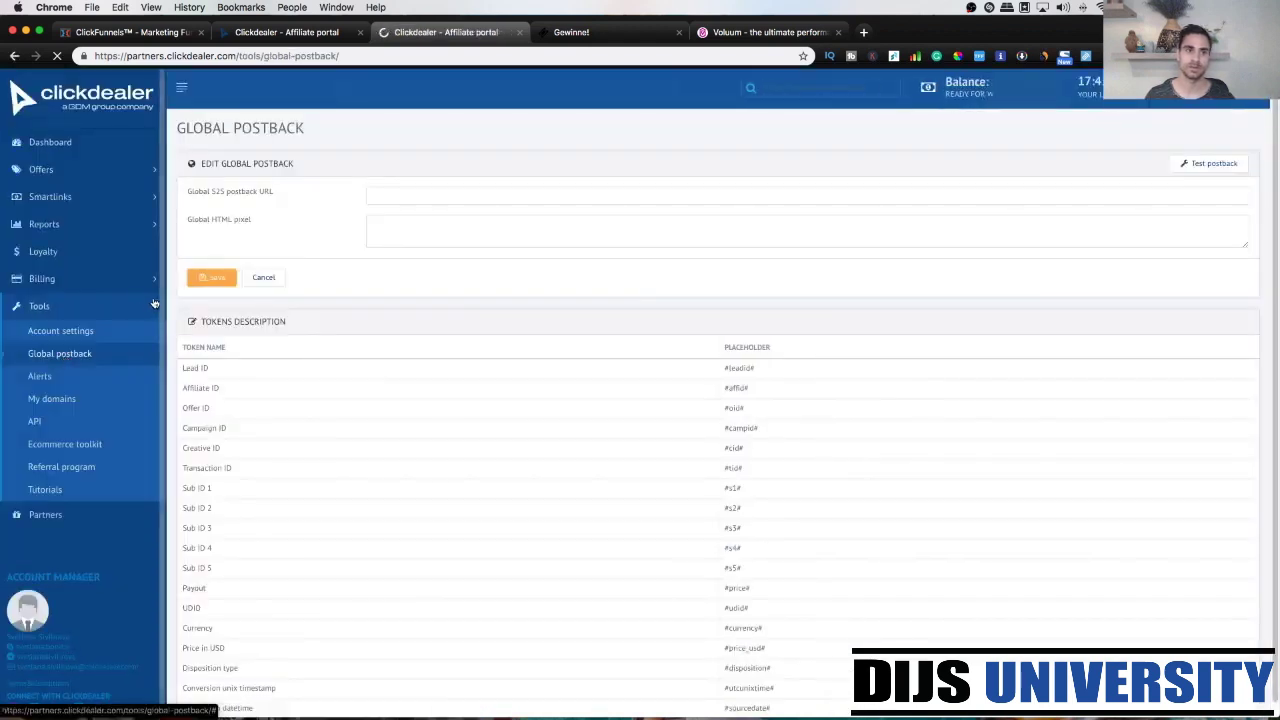
triple_click(197, 196)
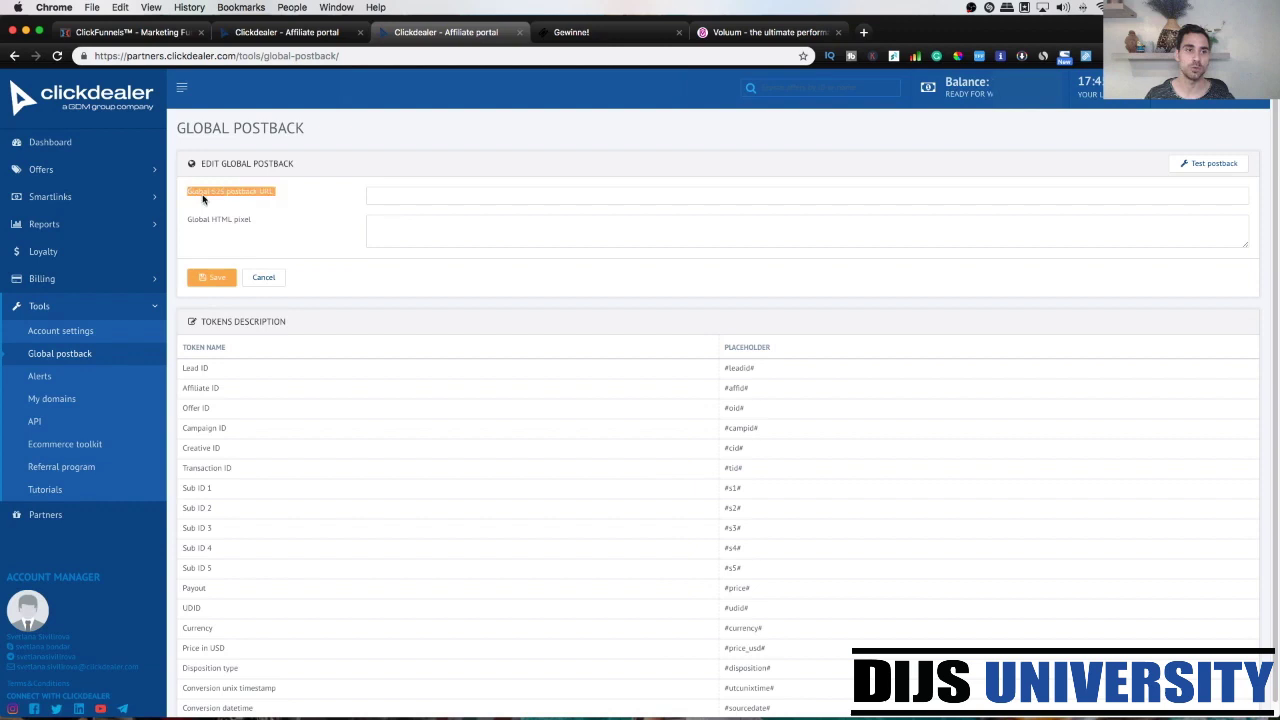
click(205, 197)
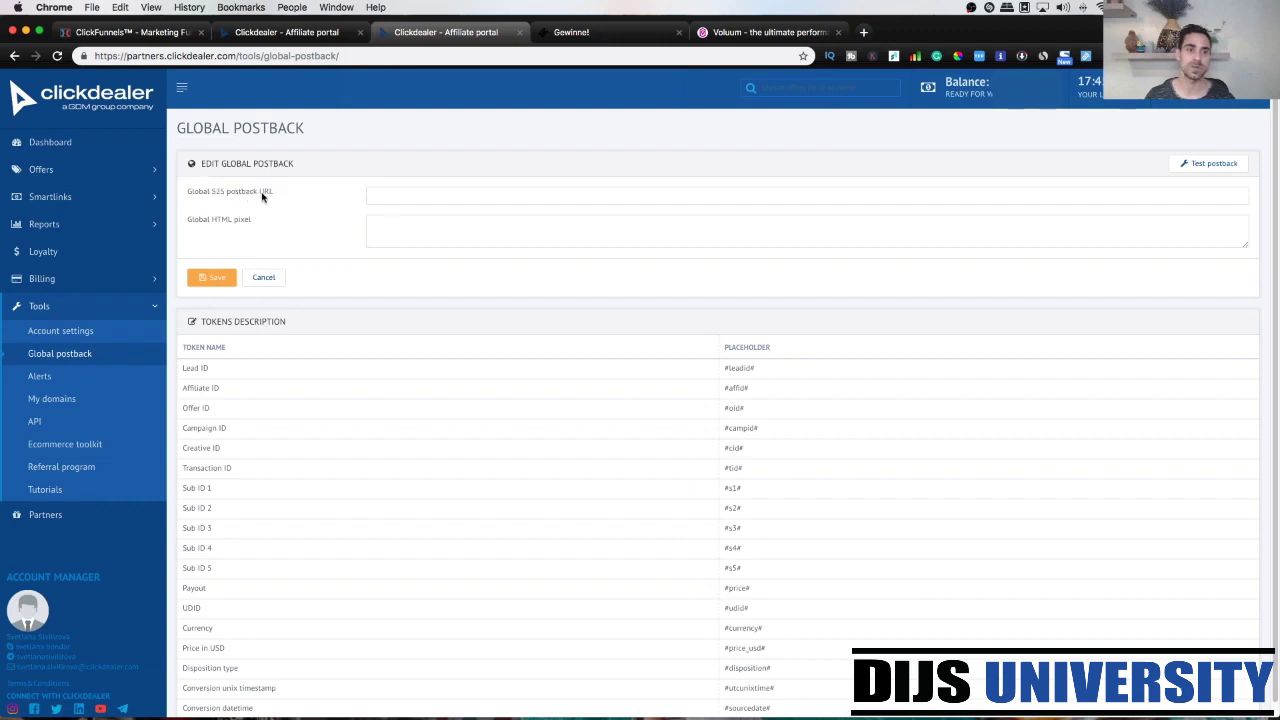
- Save the Voluum postback URL as the Global S2S postback URL, leaving Global HTML pixel empty
click(424, 195)
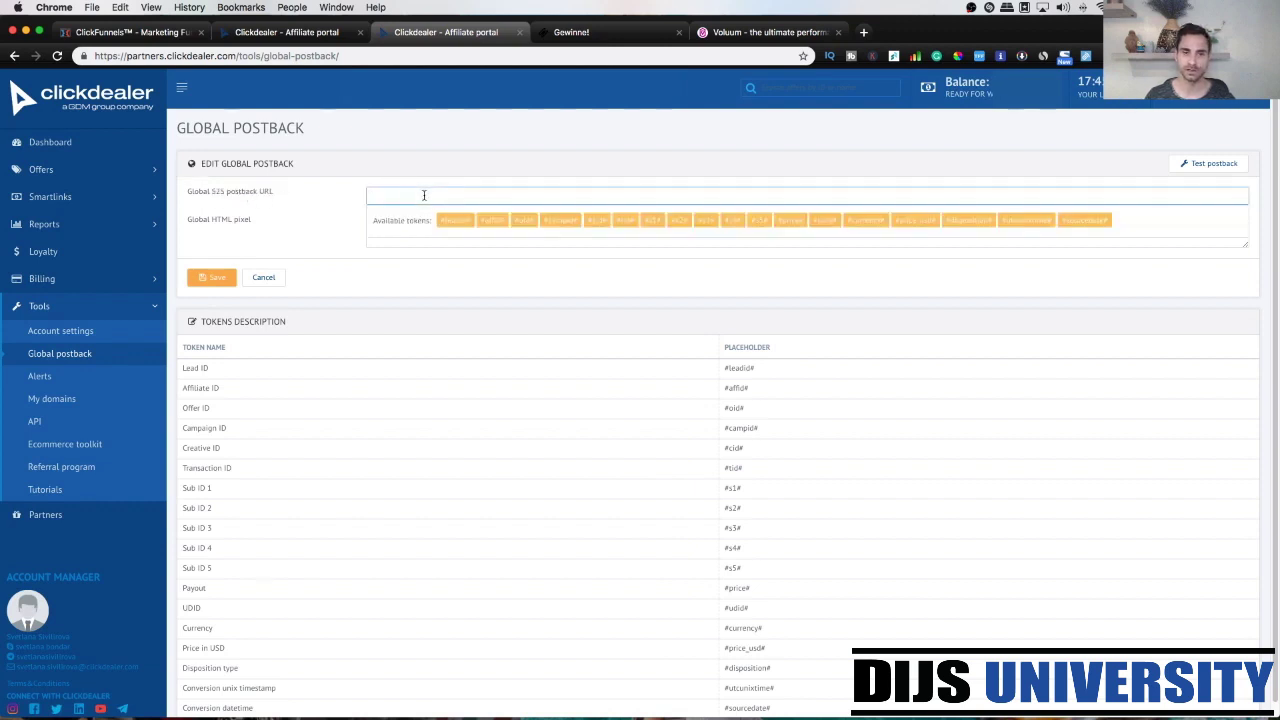
key(ctrl+v)
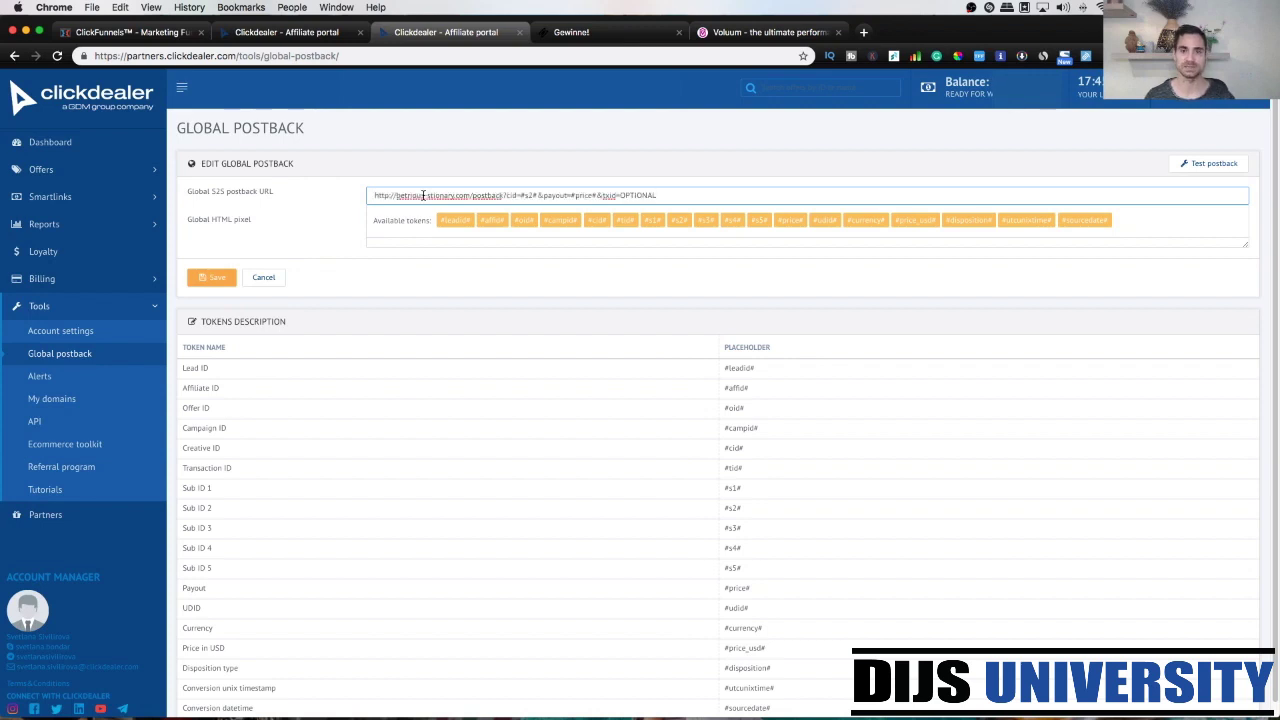
click(354, 196)
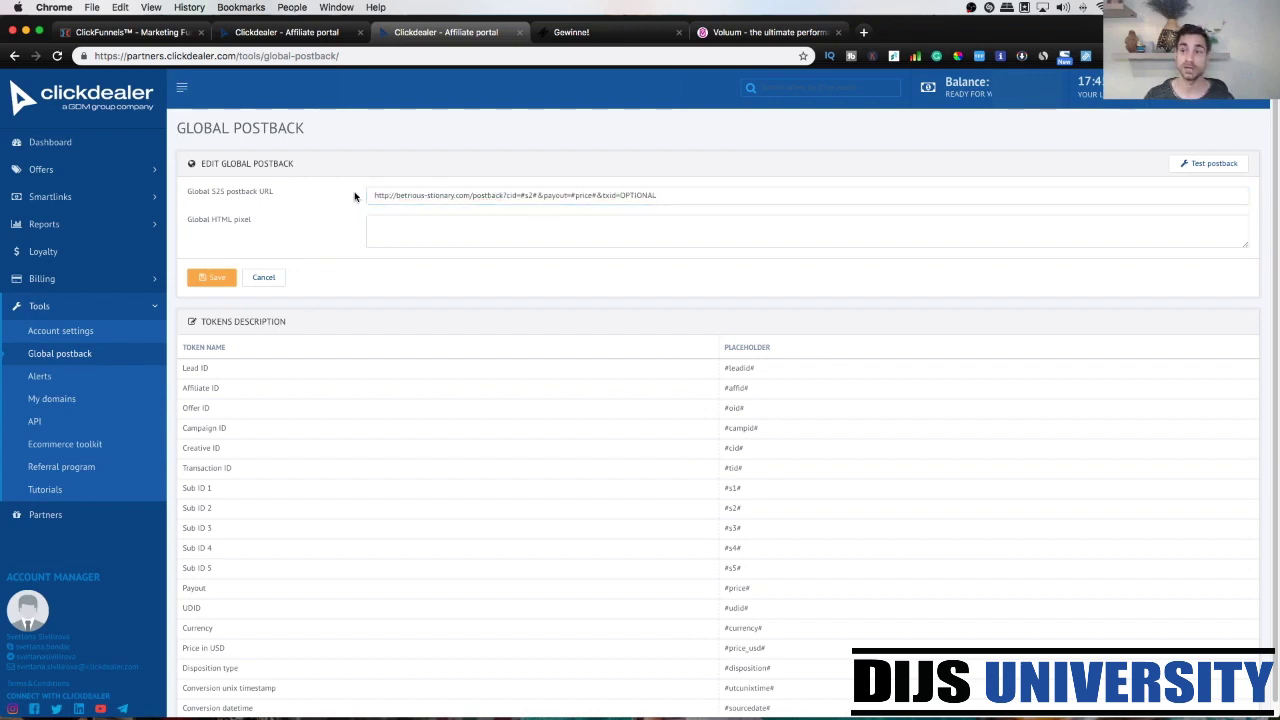
click(208, 284)
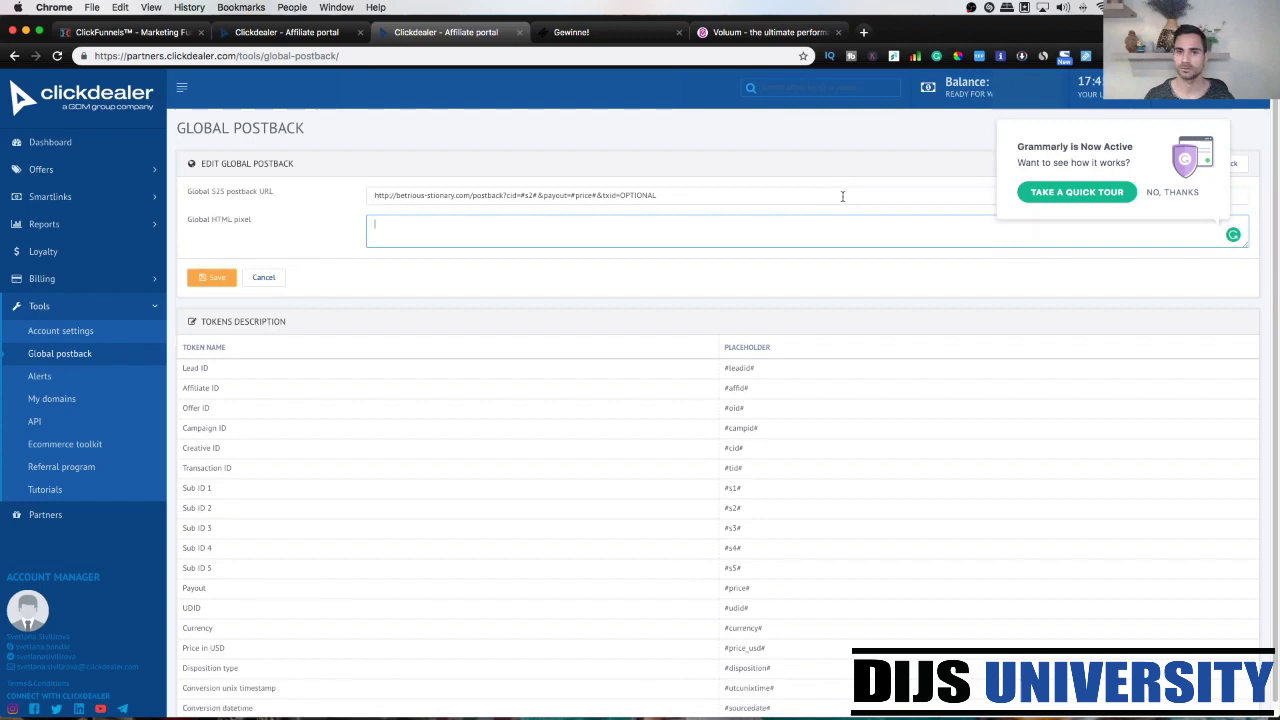
click(343, 242)
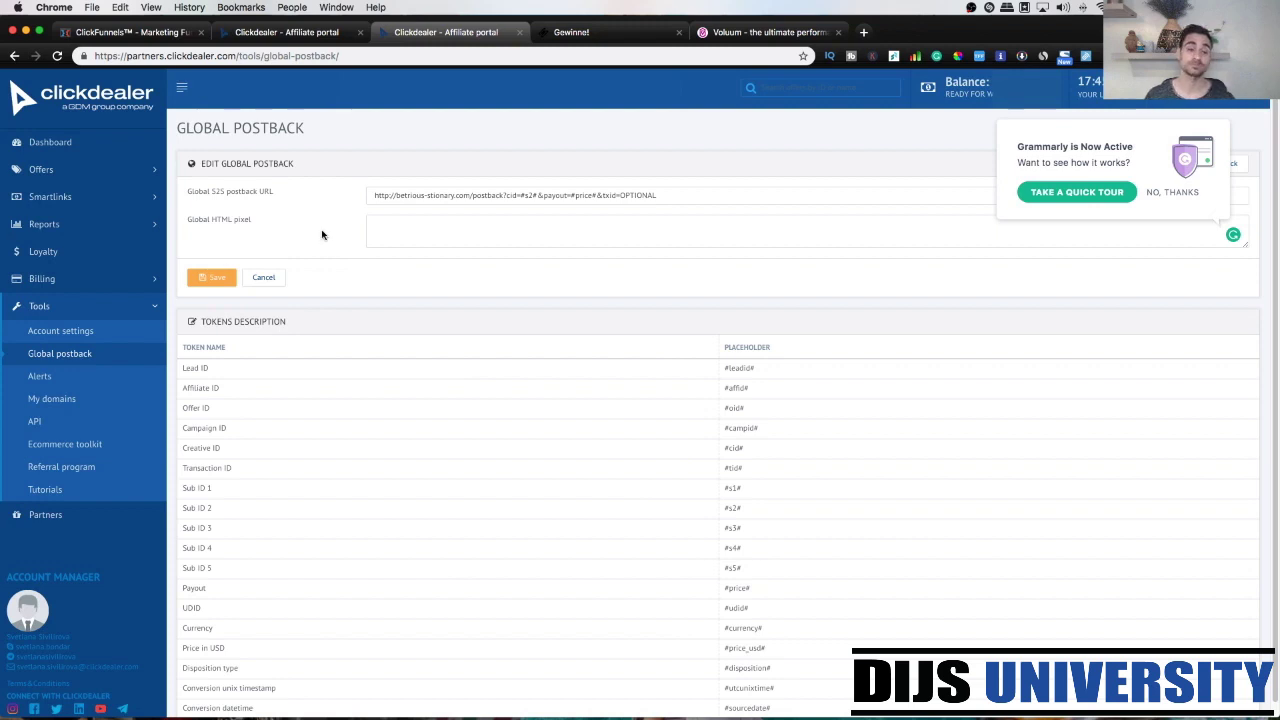
click(720, 35)
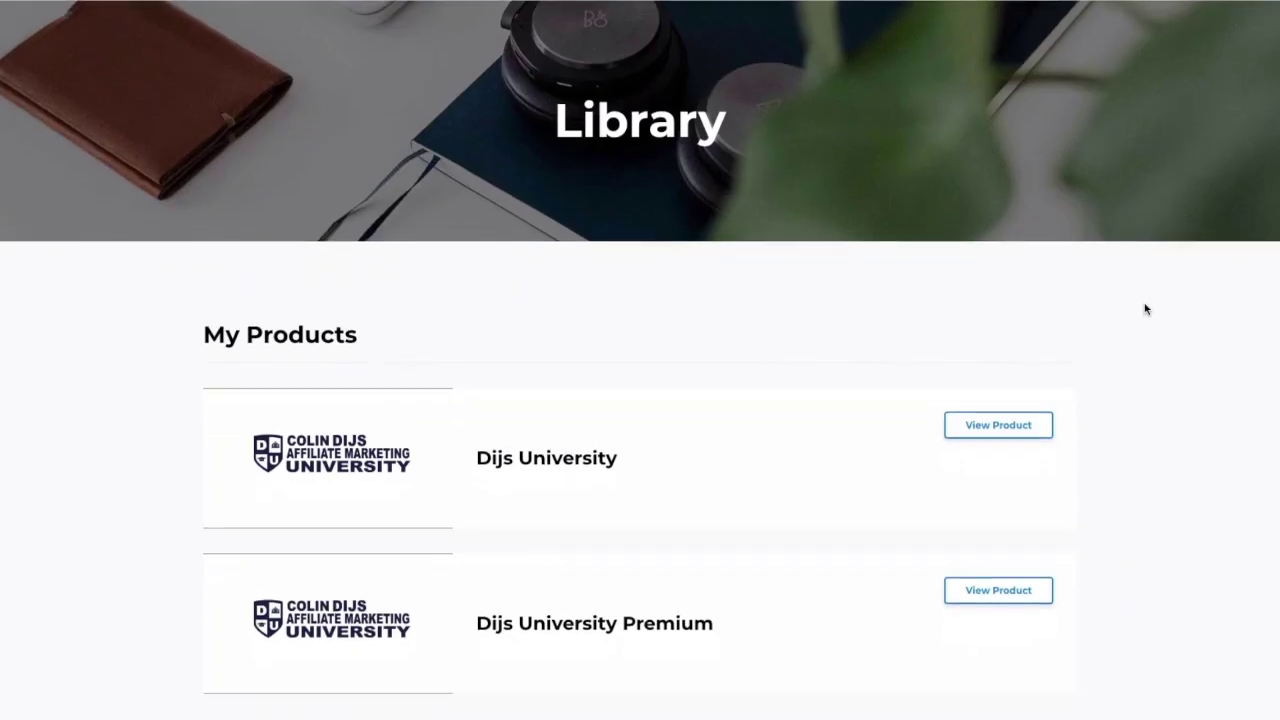
- Open a course from My Products and browse its lesson sidebar through Zeropark and Facebook
scroll(1146, 309, down, 1)
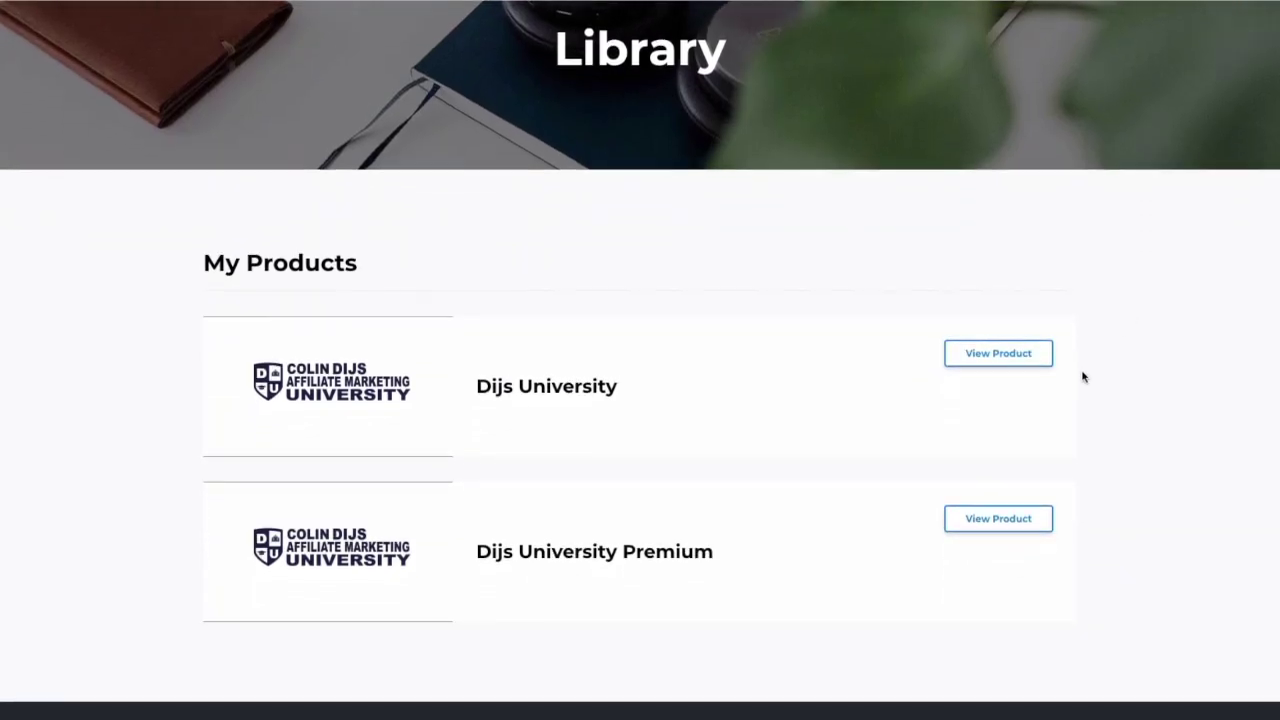
click(990, 514)
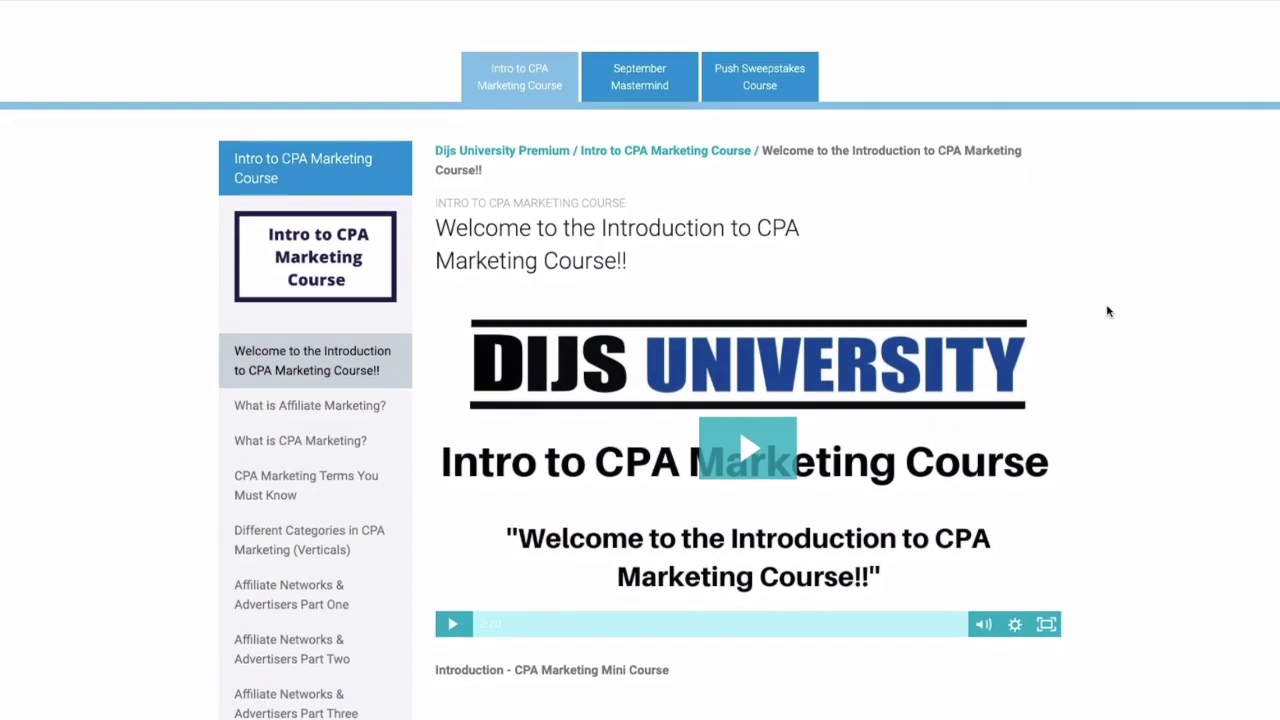
scroll(1107, 312, down, 1)
scroll(1107, 312, down, 1)
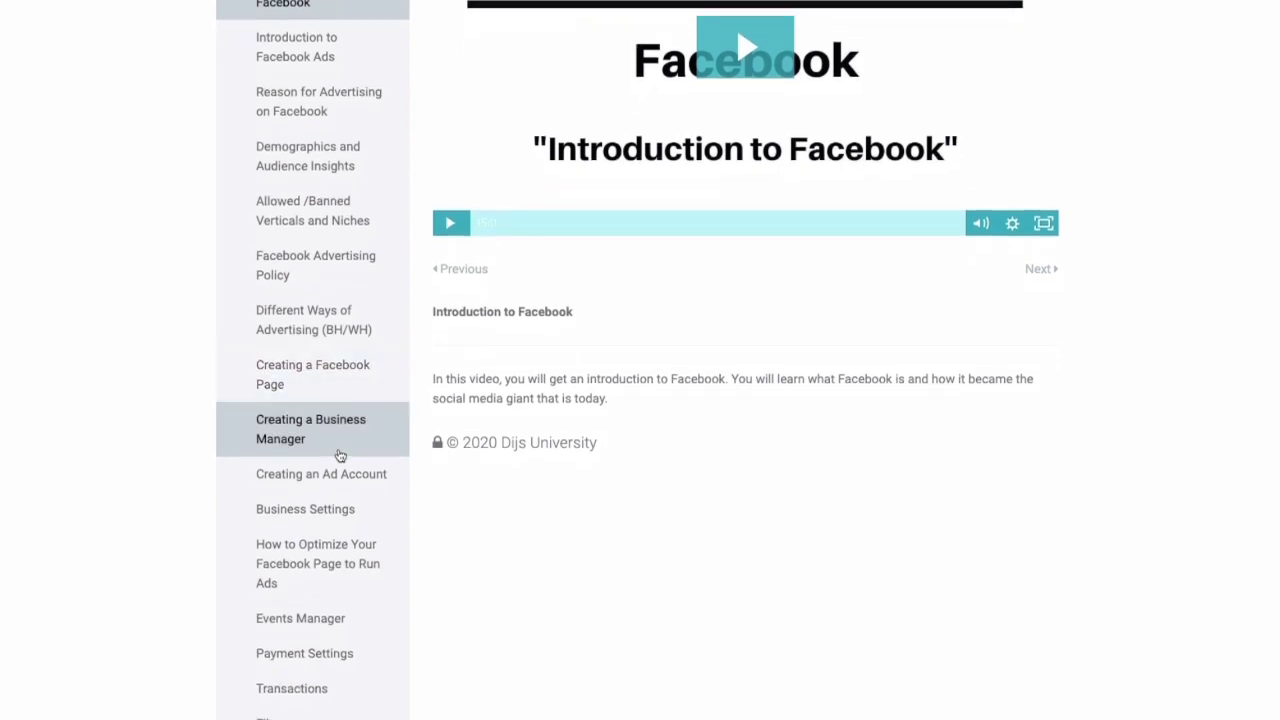
scroll(340, 456, down, 1)
scroll(340, 456, down, 1)
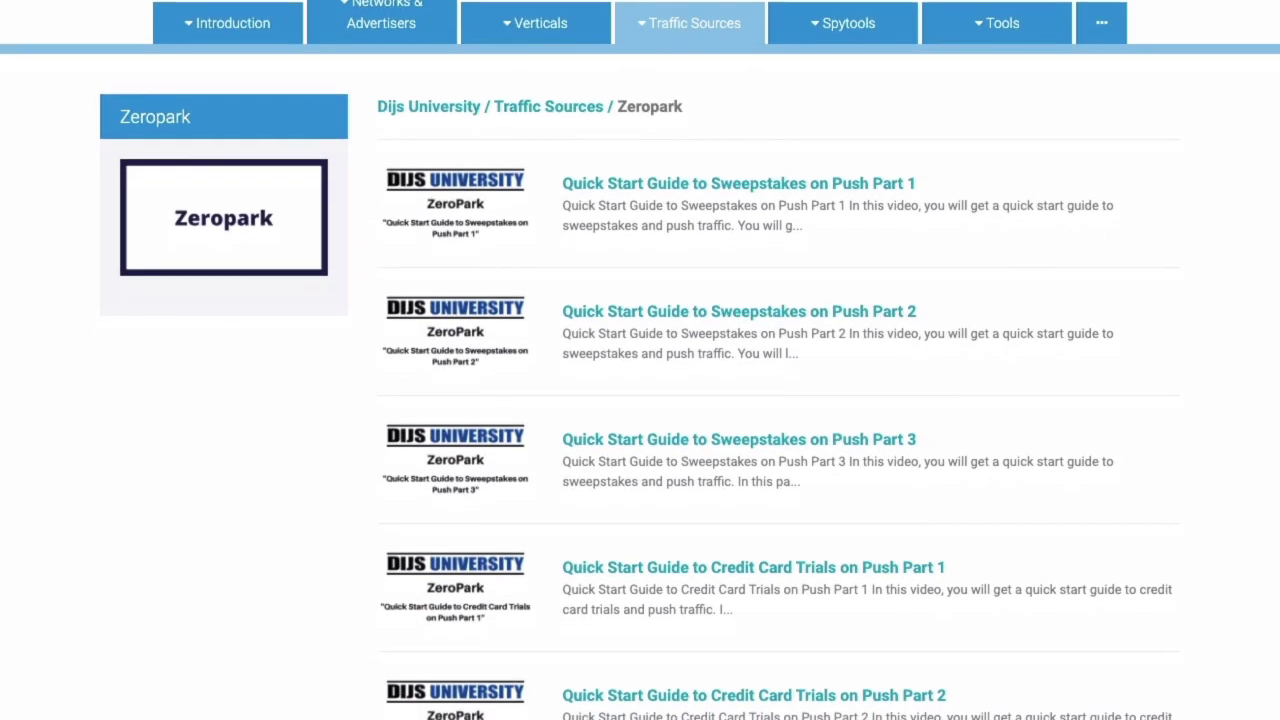
scroll(640, 400, down, 1)
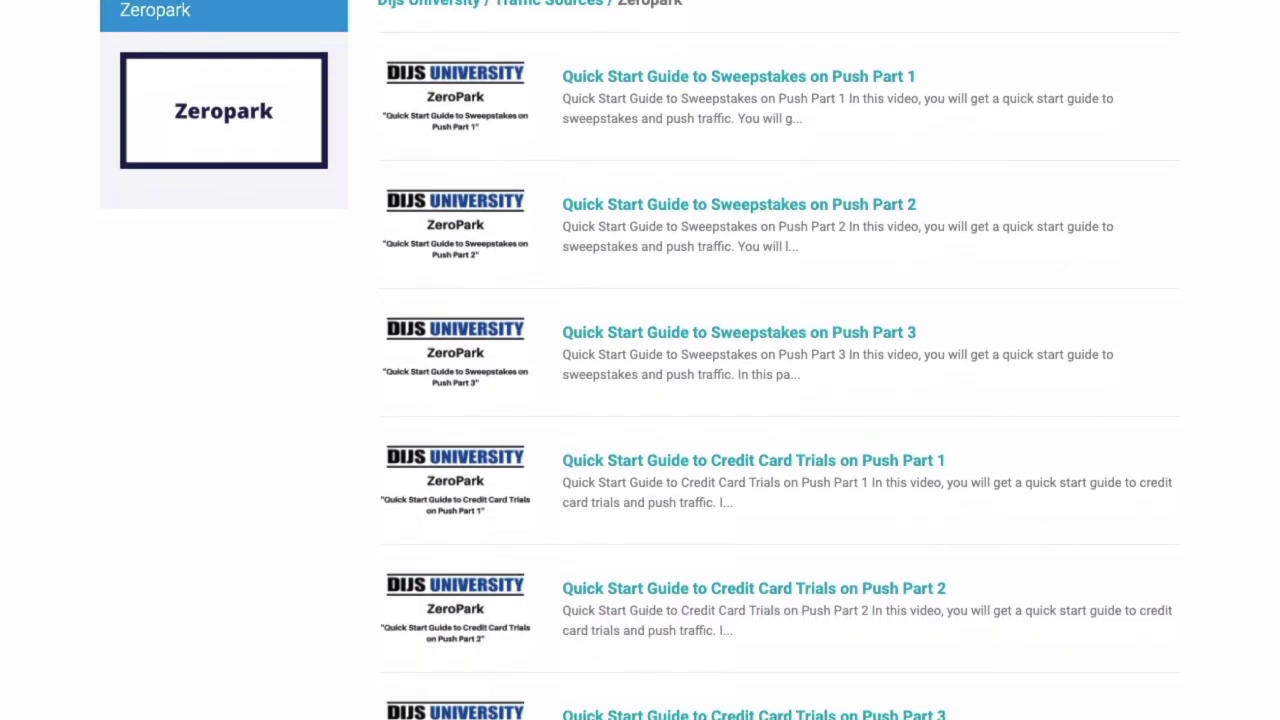
scroll(640, 400, down, 1)
scroll(640, 400, down, 1)
scroll(640, 400, up, 1)
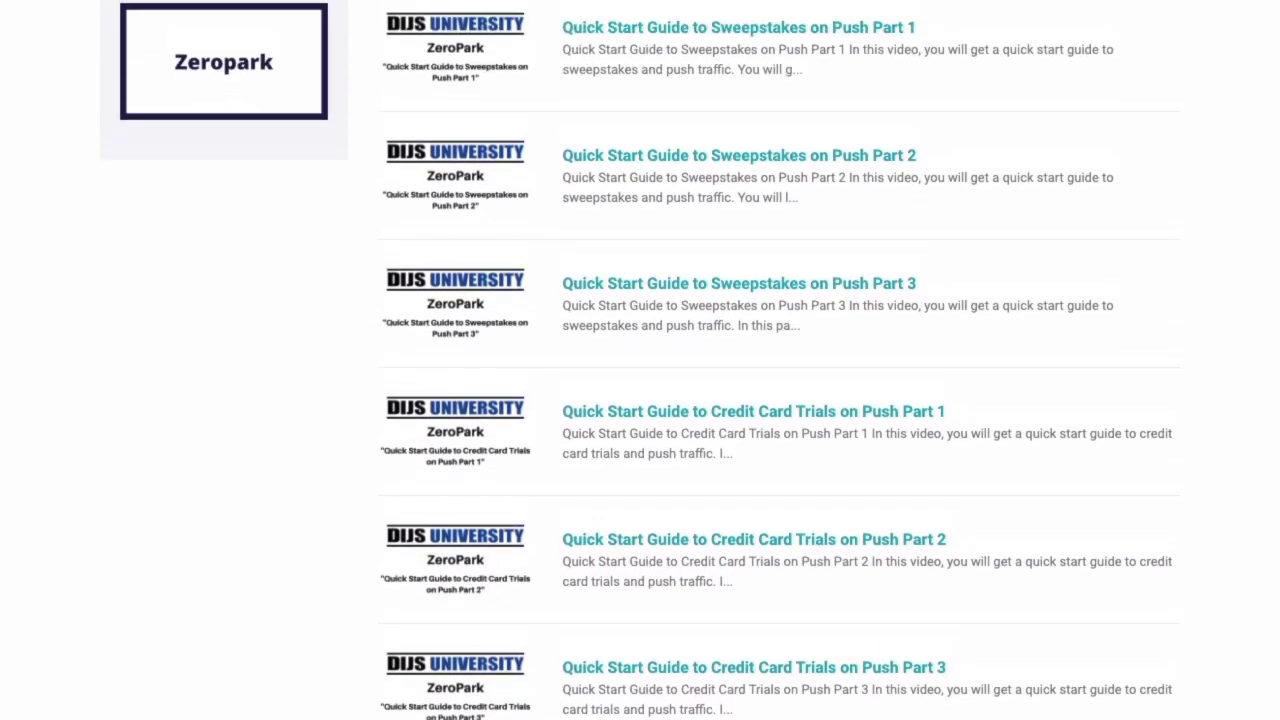
scroll(640, 400, up, 1)
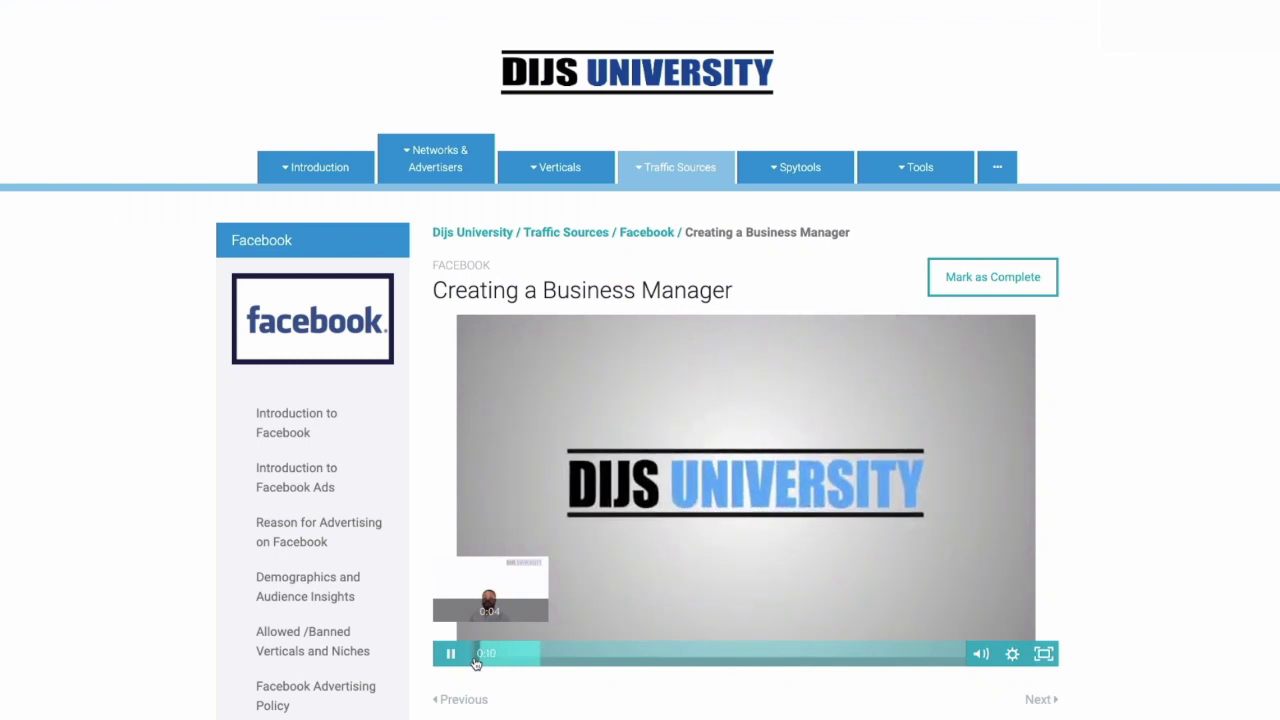